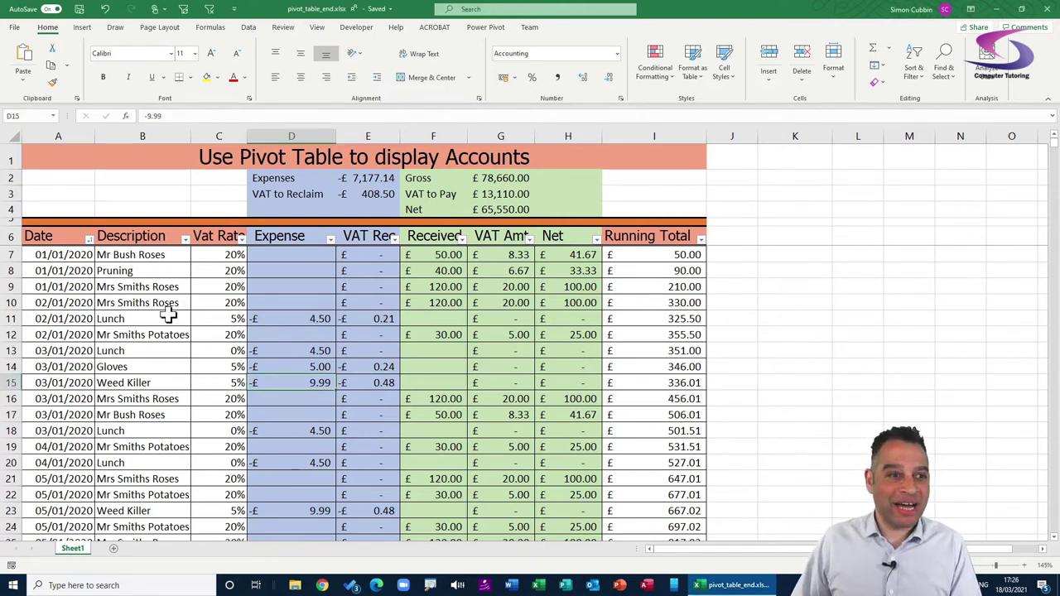
Format the accounts data in A6:I2058 as a table with headers, using Light Gray, Table Style Medium 11
{"action": "left_click", "coordinate": [231, 320]}
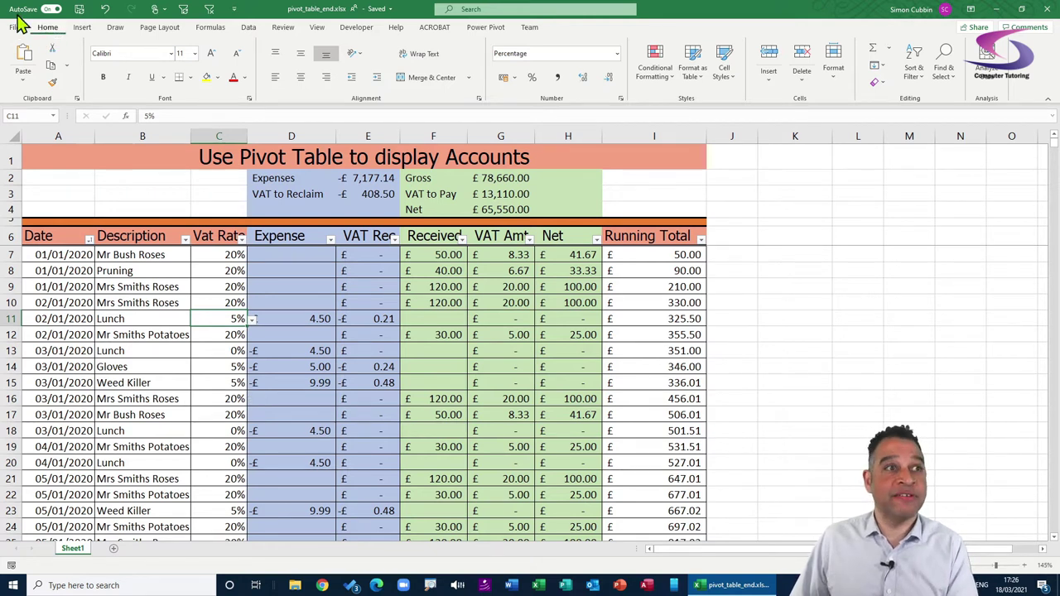
{"action": "key", "text": "ctrl+1"}
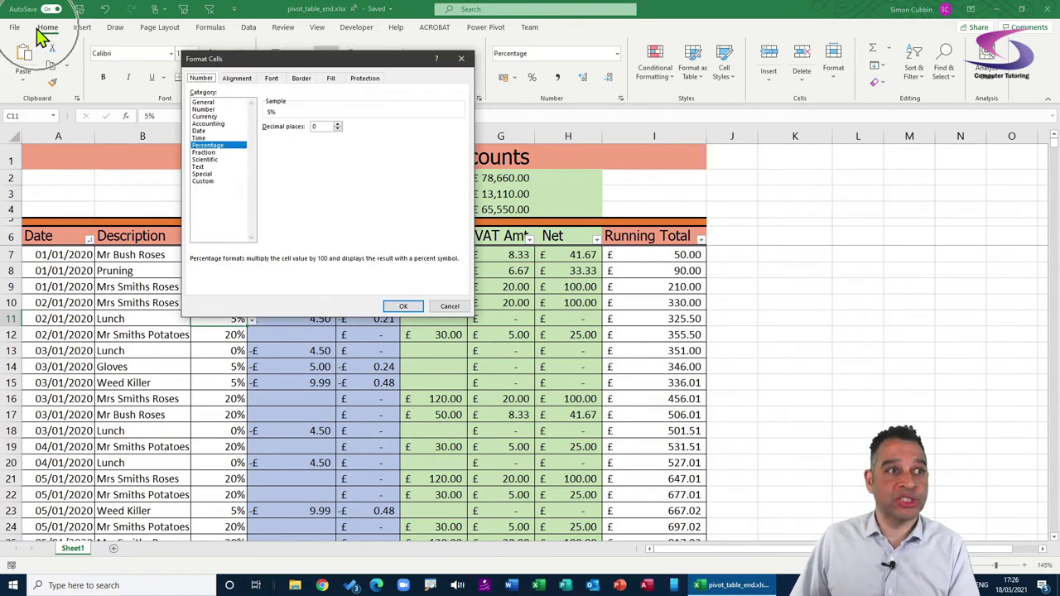
{"action": "left_click", "coordinate": [462, 58]}
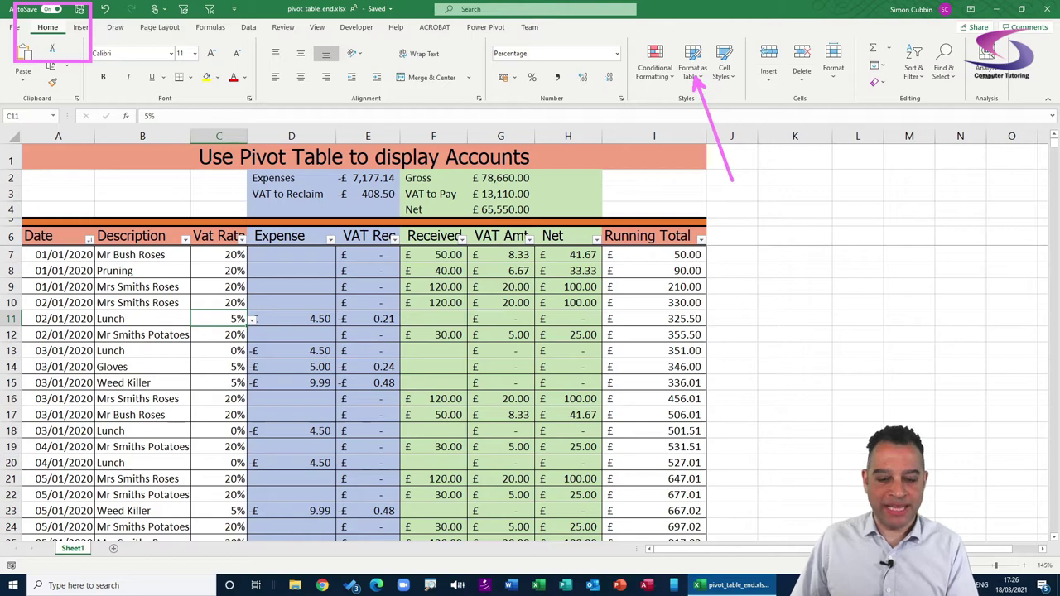
{"action": "left_click", "coordinate": [694, 73]}
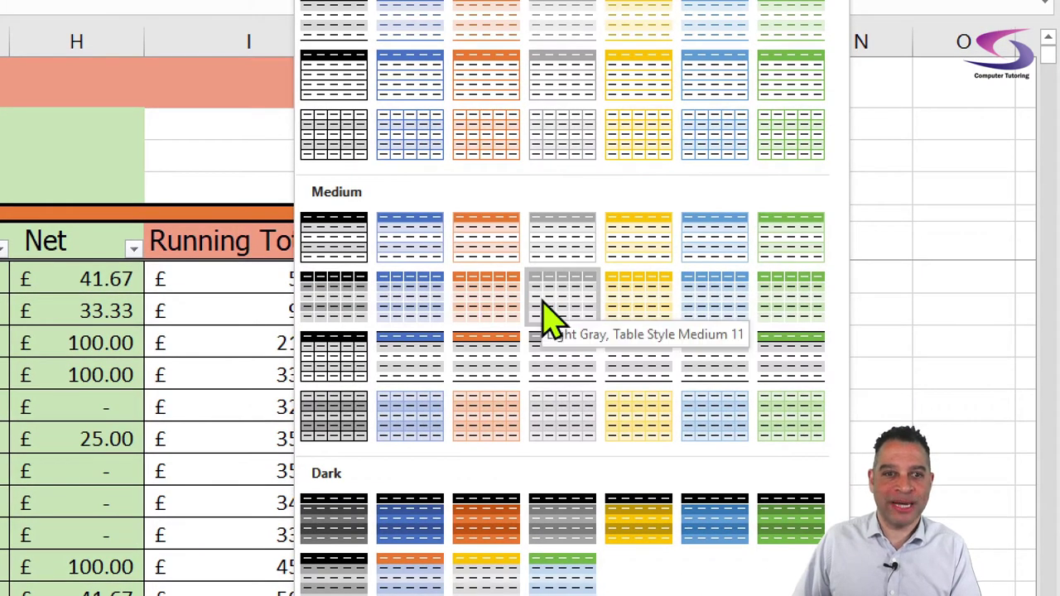
{"action": "left_click", "coordinate": [551, 315]}
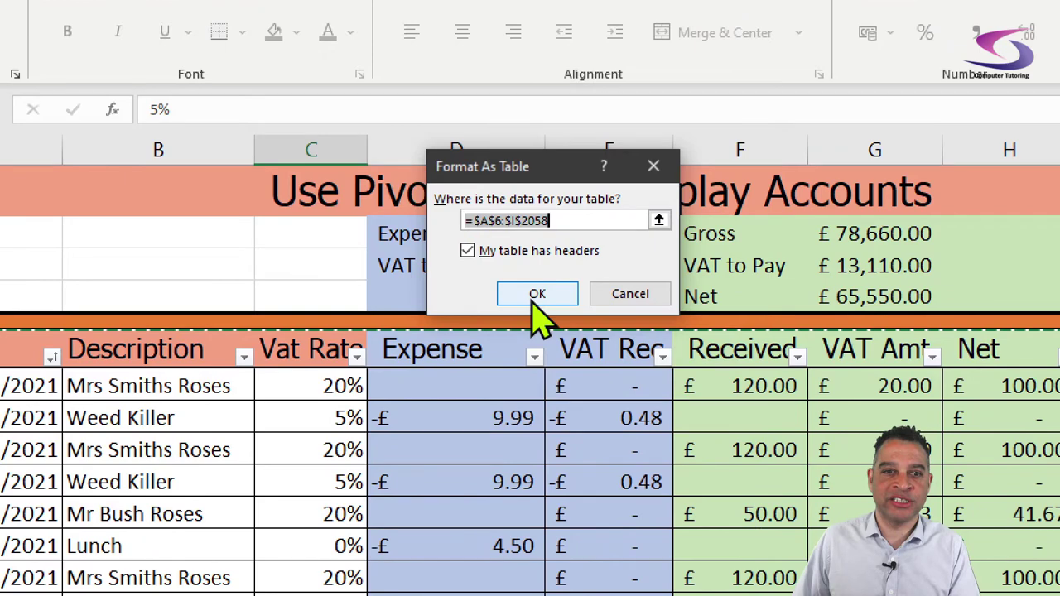
{"action": "left_click", "coordinate": [536, 295]}
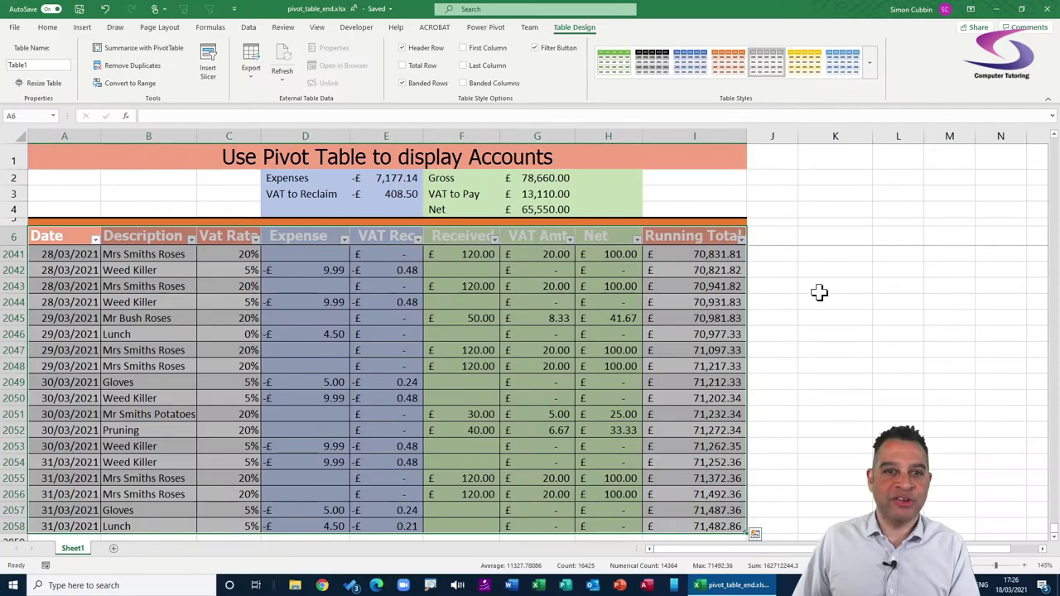
{"action": "key", "text": "ctrl+q"}
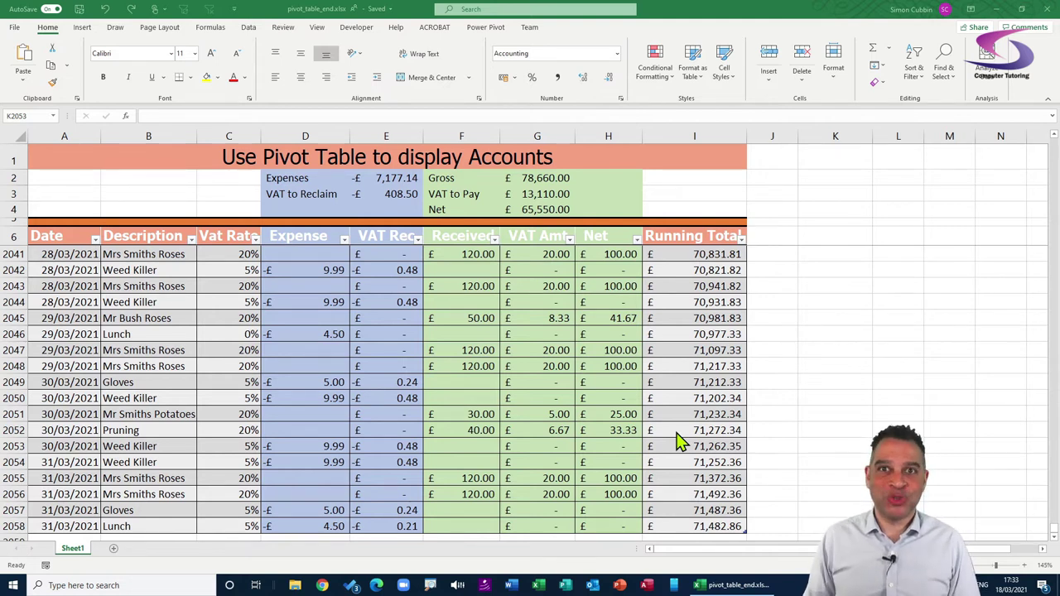
Rename the accounts table as AccountsData
{"action": "left_click", "coordinate": [247, 302]}
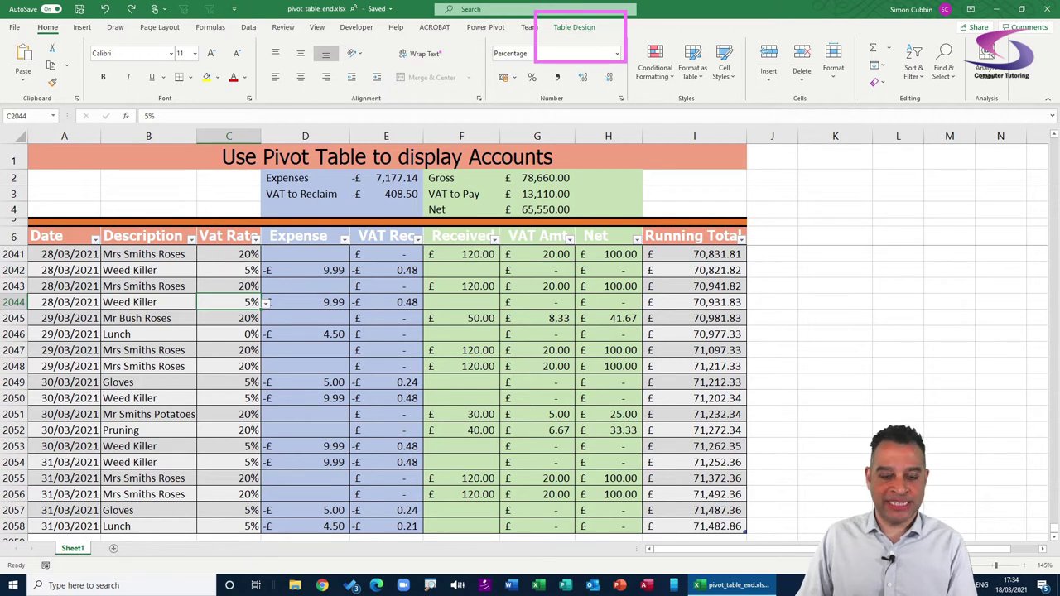
{"action": "left_click", "coordinate": [573, 27]}
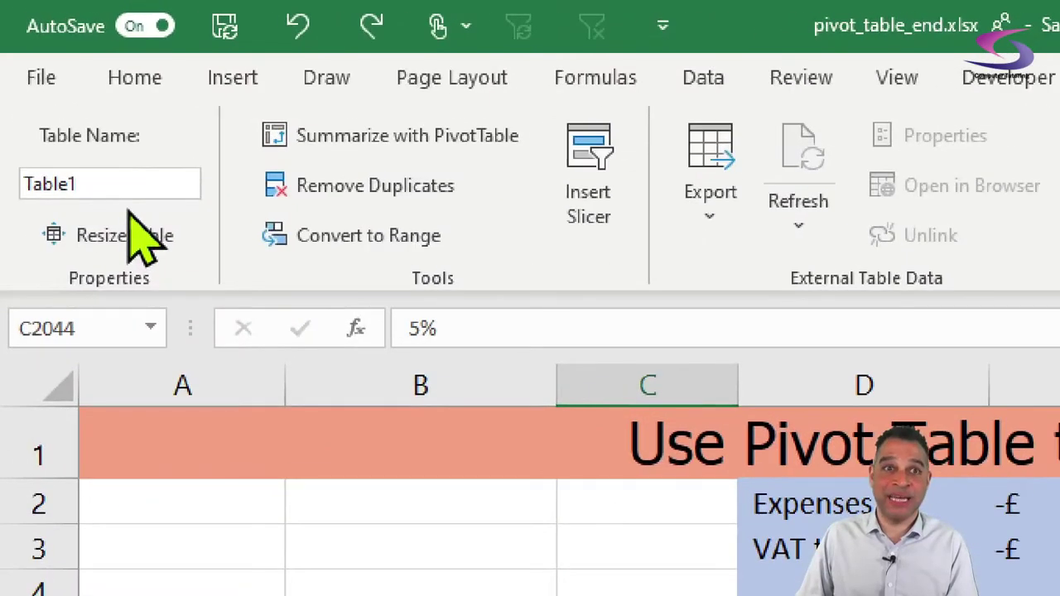
{"action": "left_click", "coordinate": [50, 184]}
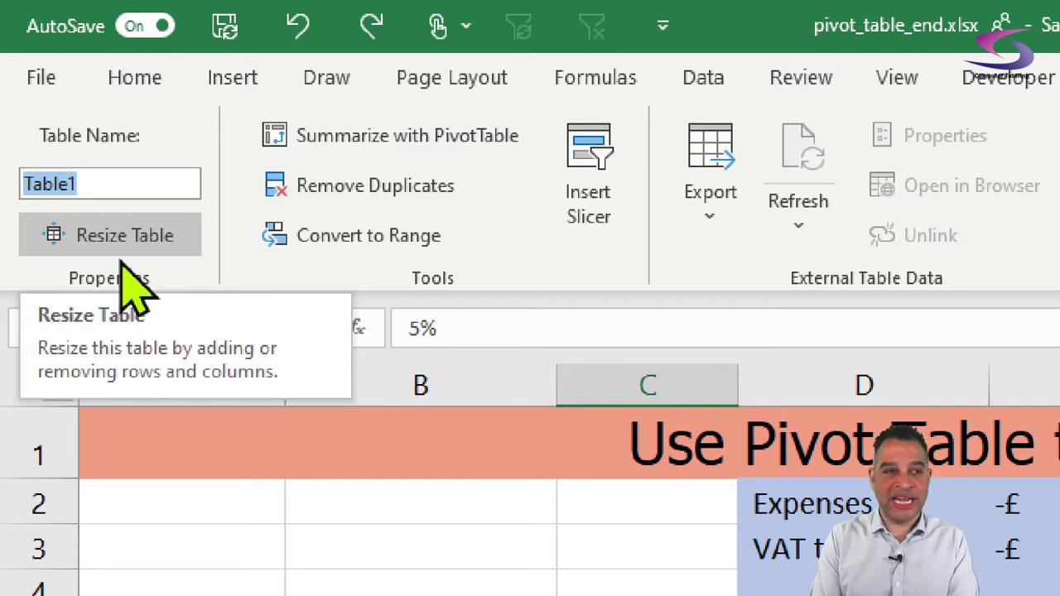
{"action": "type", "text": "AccountsData"}
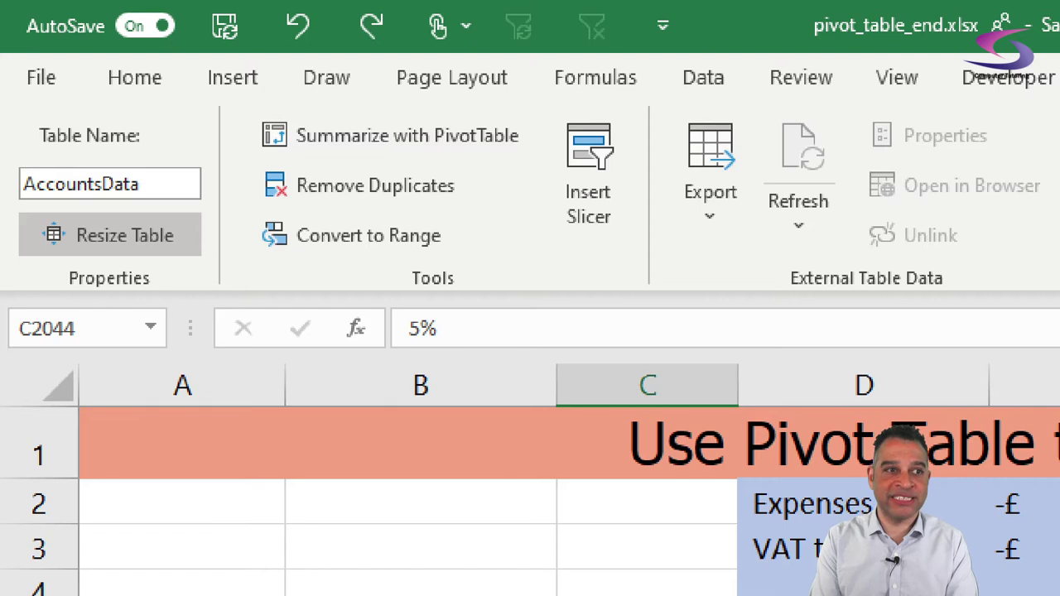
{"action": "key", "text": "Return"}
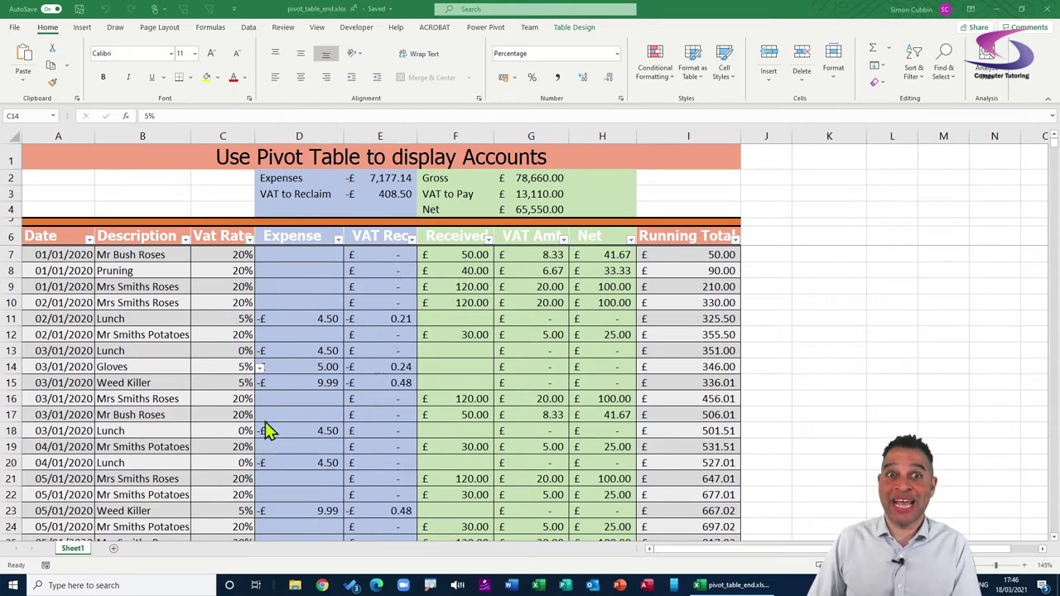
Create a PivotTable from the AccountsData table on a new worksheet
{"action": "left_click", "coordinate": [580, 32]}
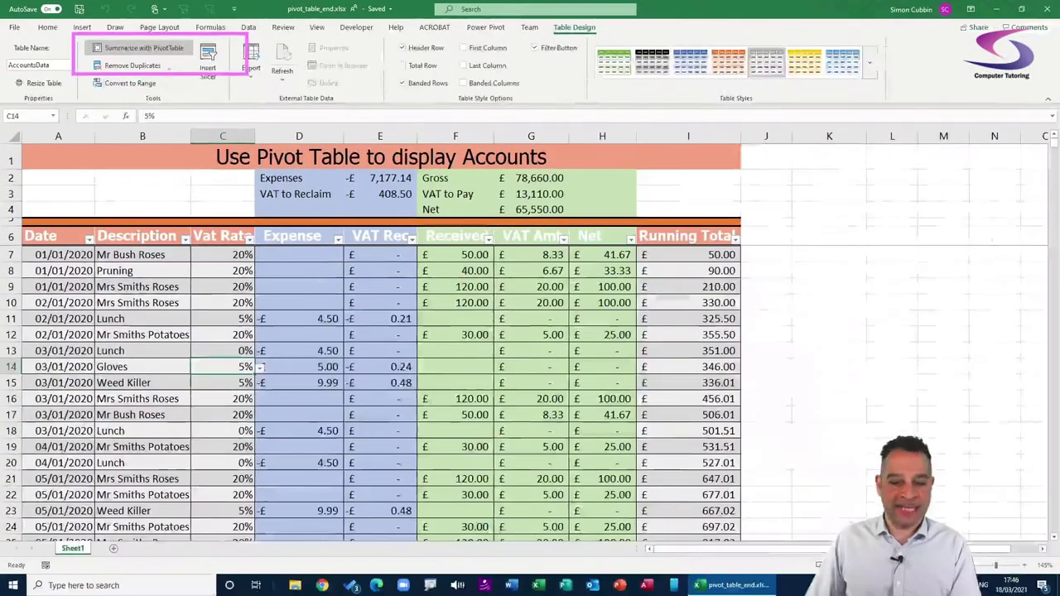
{"action": "left_click", "coordinate": [147, 48]}
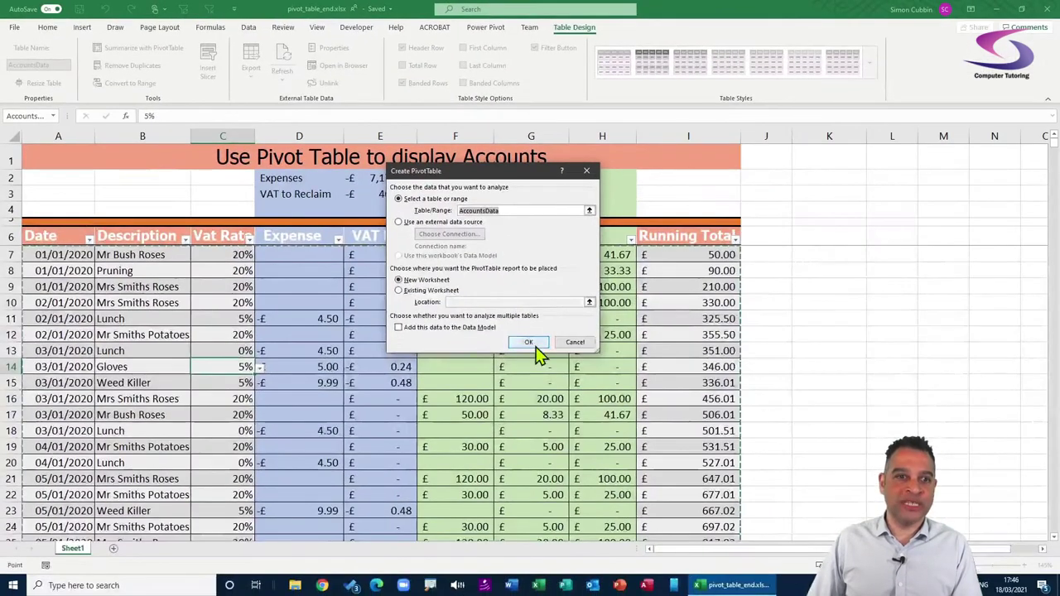
{"action": "left_click", "coordinate": [598, 547]}
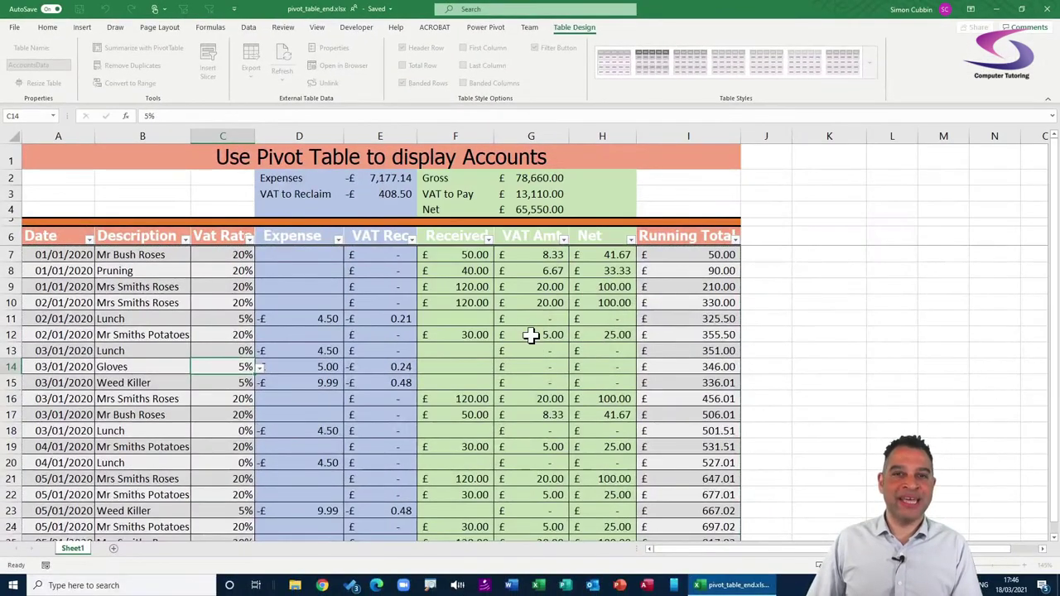
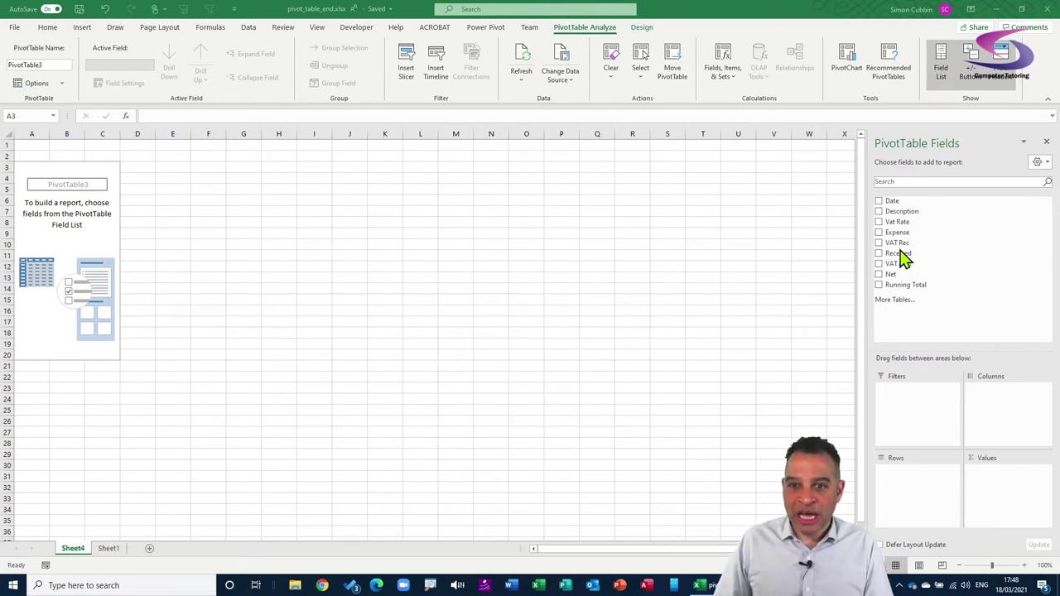
Add the Received field to the PivotTable's values and the Date field to its rows
{"action": "left_click_drag", "start_coordinate": [900, 254], "coordinate": [996, 477]}
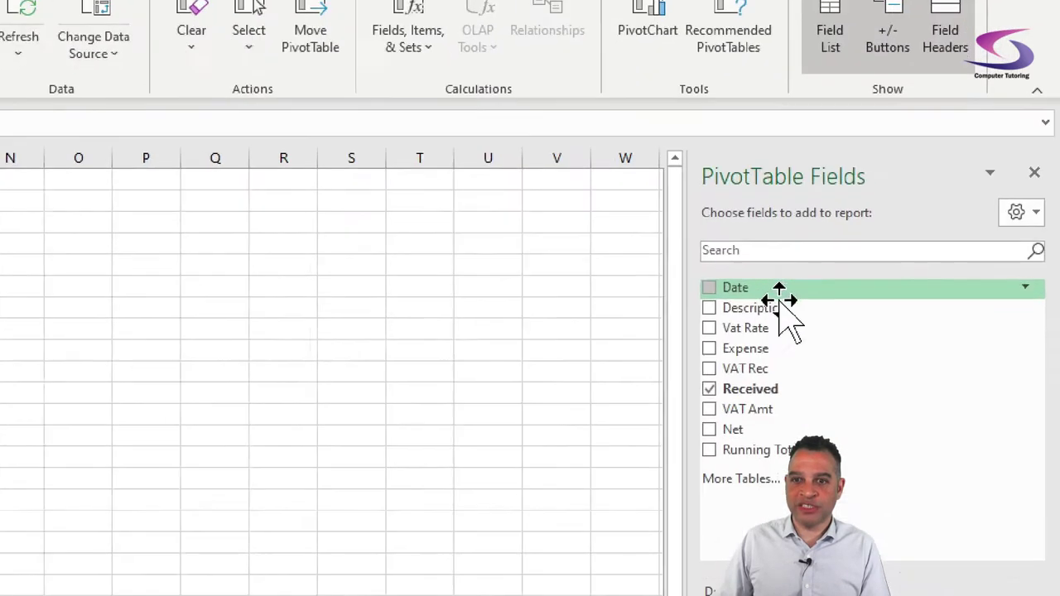
{"action": "left_click_drag", "start_coordinate": [747, 290], "coordinate": [755, 366]}
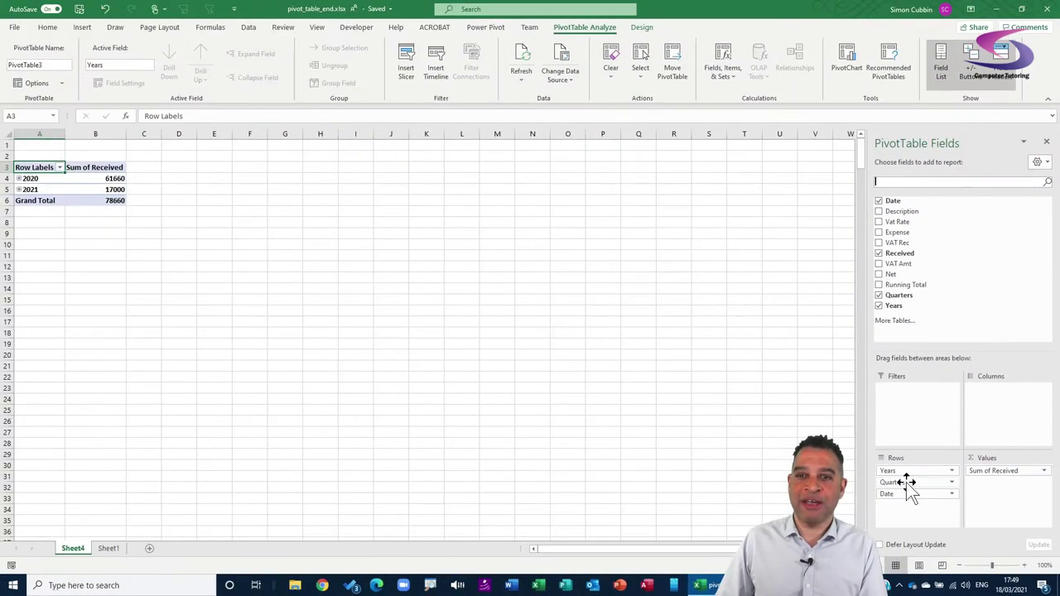
{"action": "mouse_move", "coordinate": [909, 488]}
{"action": "left_mouse_down"}
{"action": "mouse_move", "coordinate": [945, 473]}
{"action": "mouse_move", "coordinate": [923, 495]}
{"action": "left_mouse_up"}
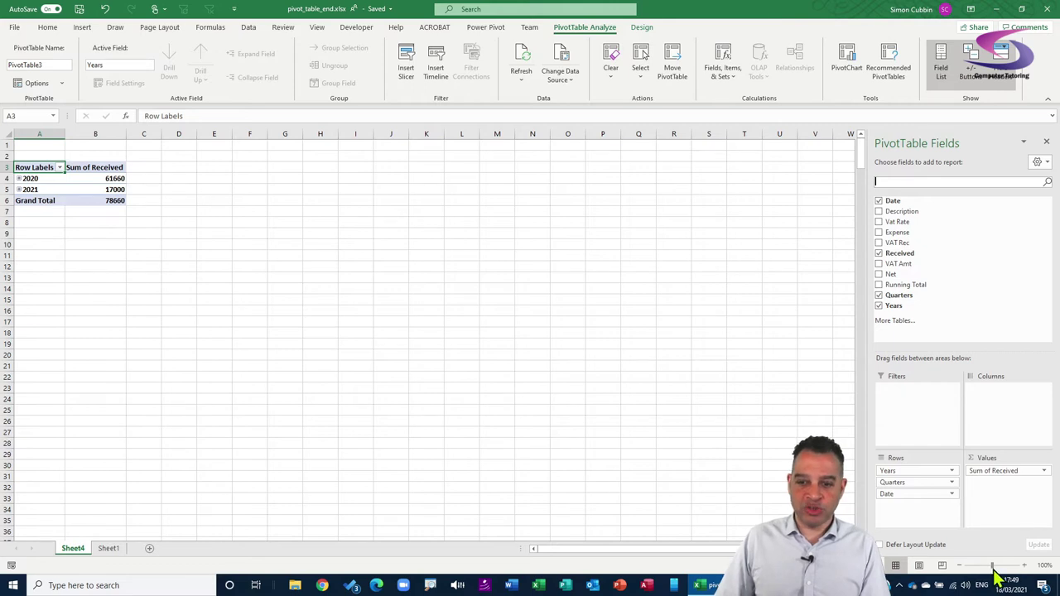
Group the PivotTable's date rows by Months and Years only, leaving out Quarters
{"action": "left_click_drag", "start_coordinate": [992, 566], "coordinate": [1002, 565]}
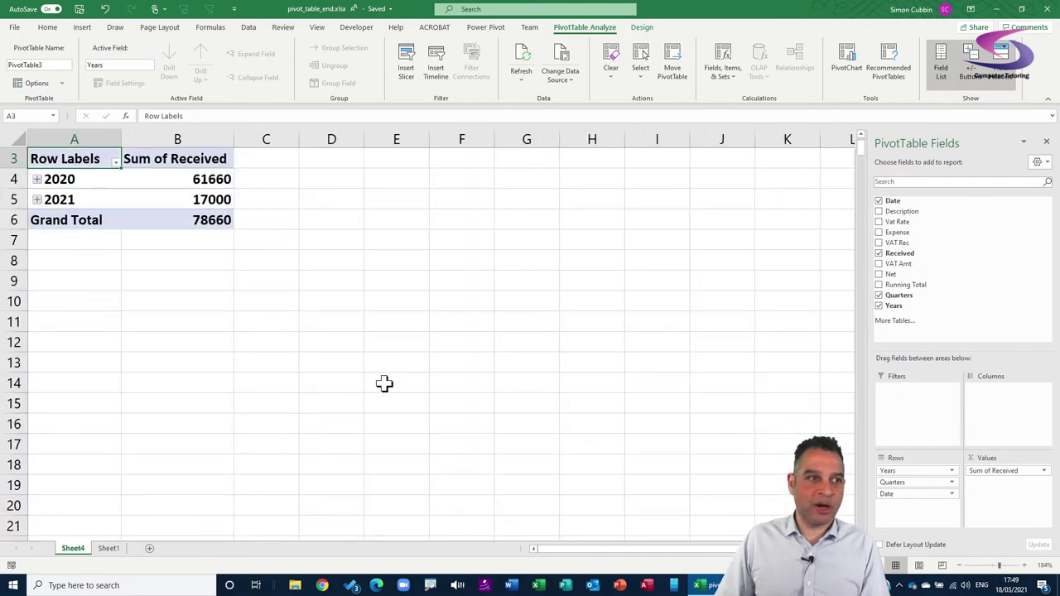
{"action": "scroll", "coordinate": [384, 381], "scroll_direction": "up", "scroll_amount": 1}
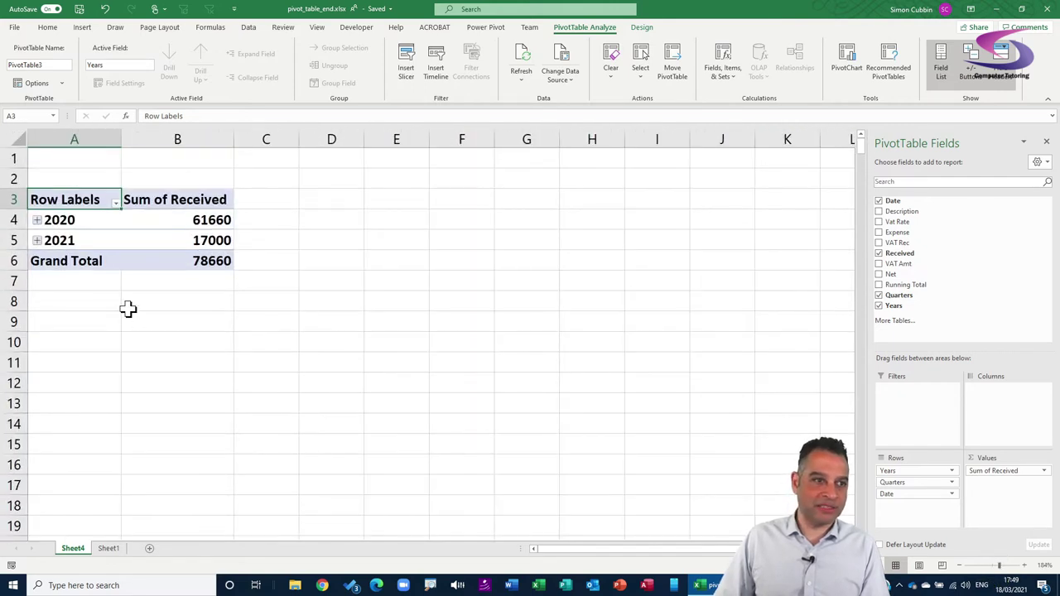
{"action": "right_click", "coordinate": [60, 221]}
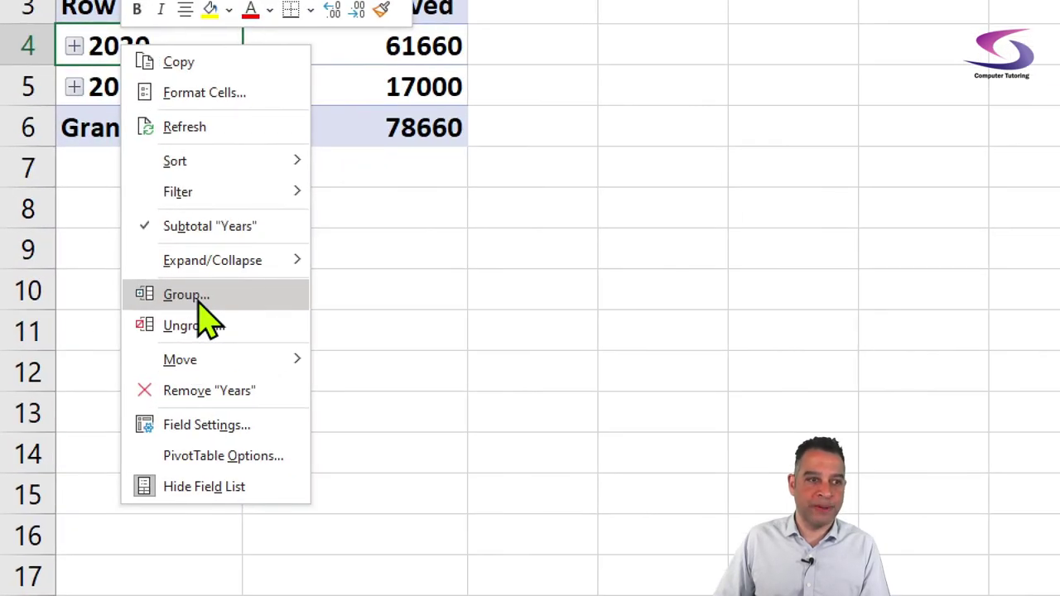
{"action": "left_click", "coordinate": [199, 299]}
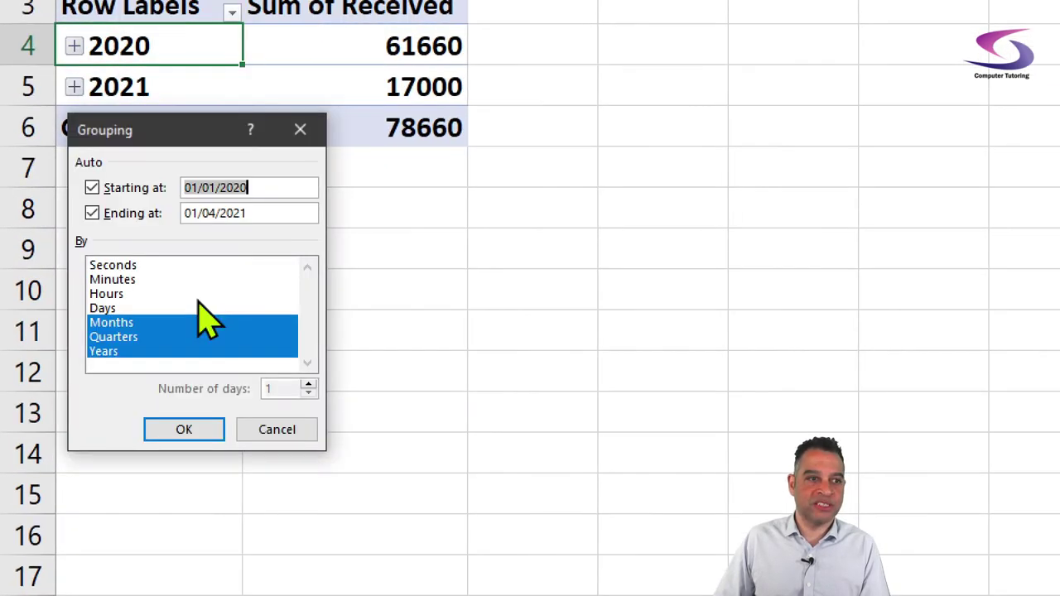
{"action": "left_click", "coordinate": [108, 306]}
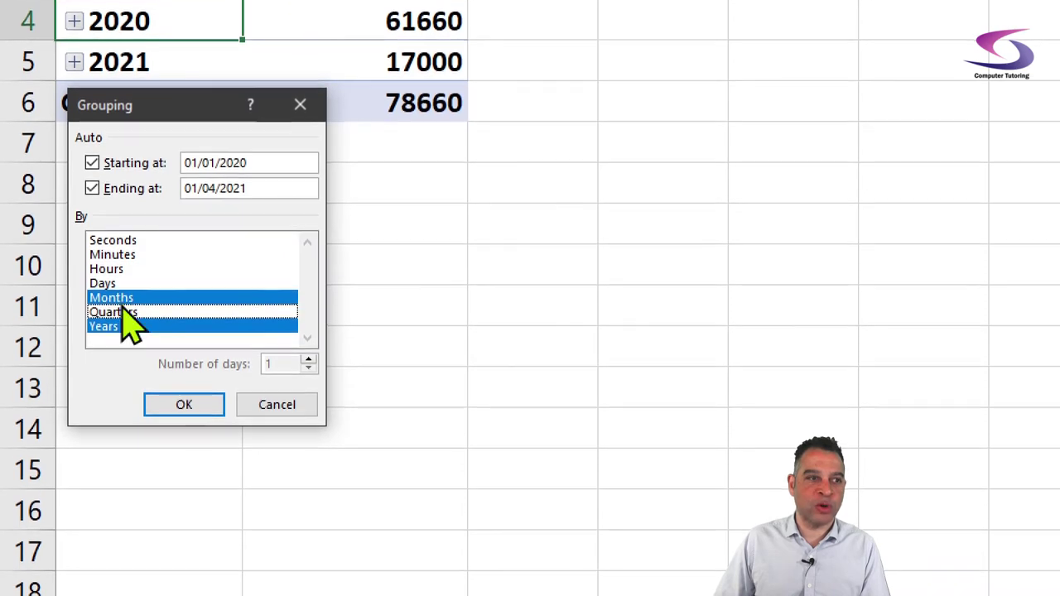
{"action": "left_click", "coordinate": [128, 298]}
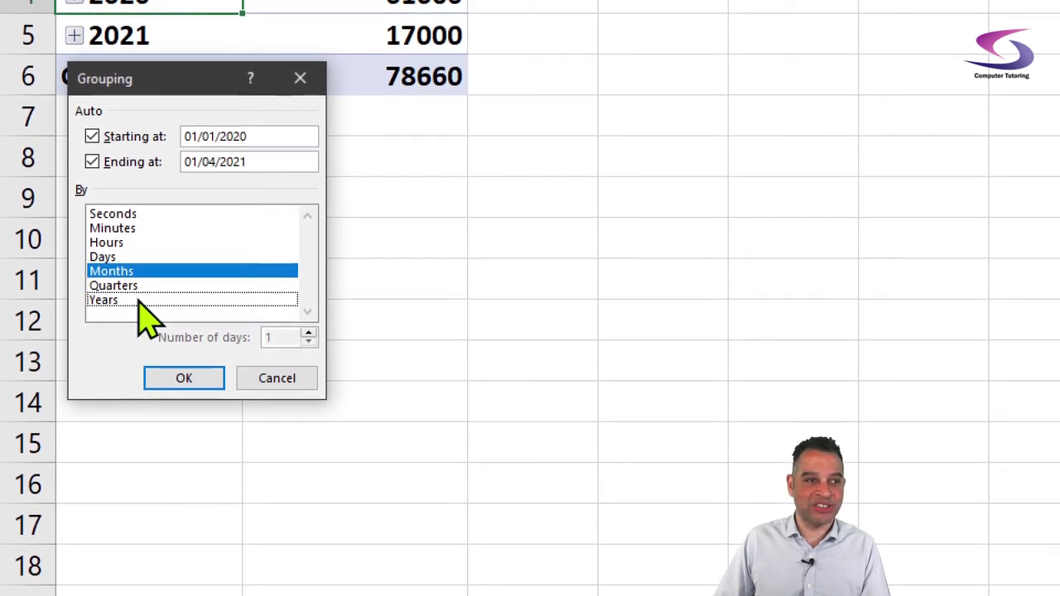
{"action": "left_click", "coordinate": [131, 298]}
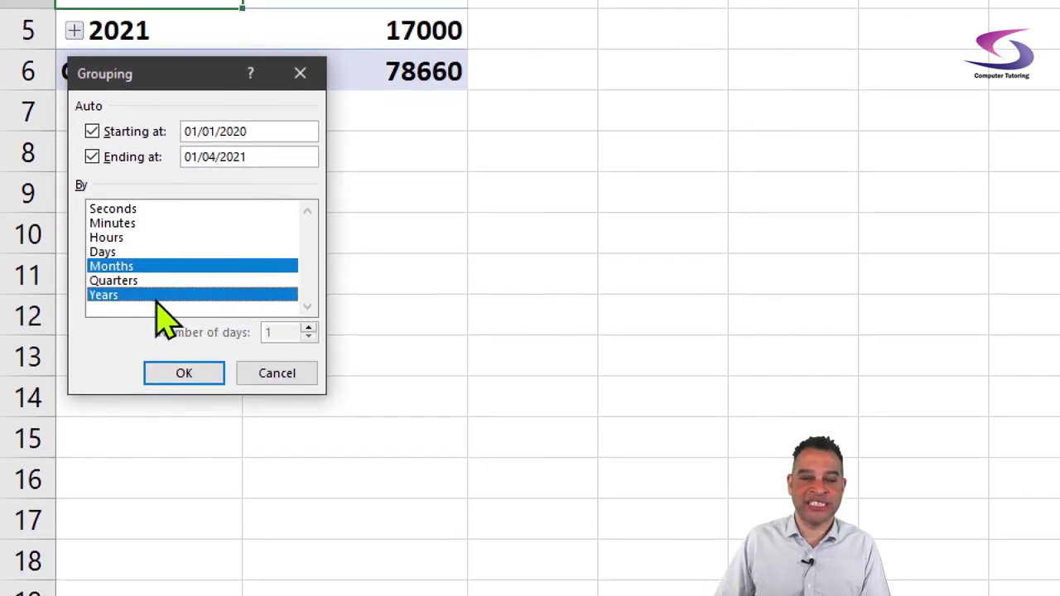
{"action": "left_click", "coordinate": [184, 373]}
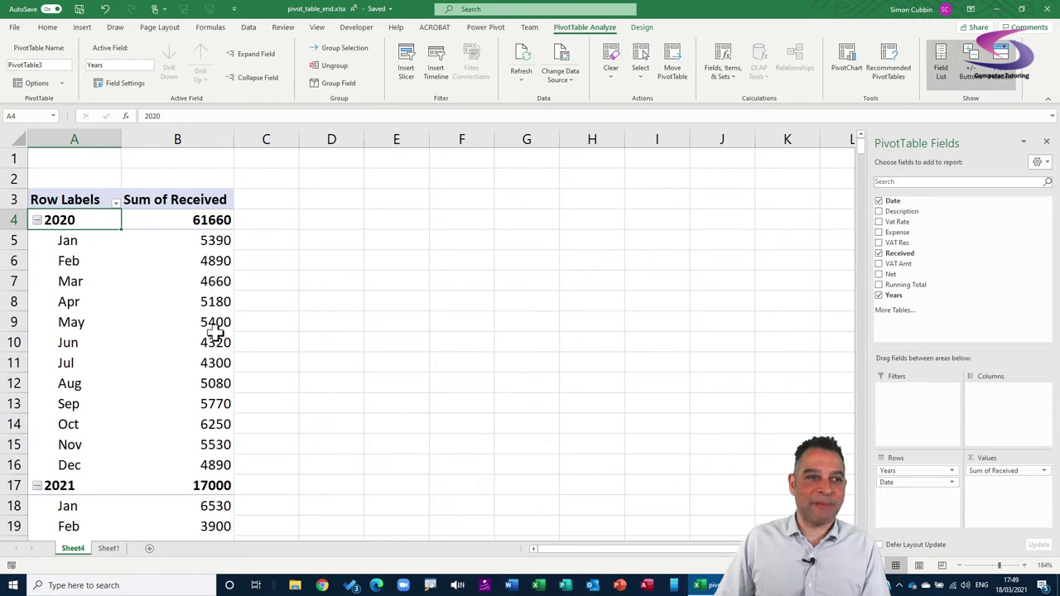
Copy the whole Received PivotTable starting at A3 and paste a duplicate at cell D3
{"action": "mouse_move", "coordinate": [207, 352]}
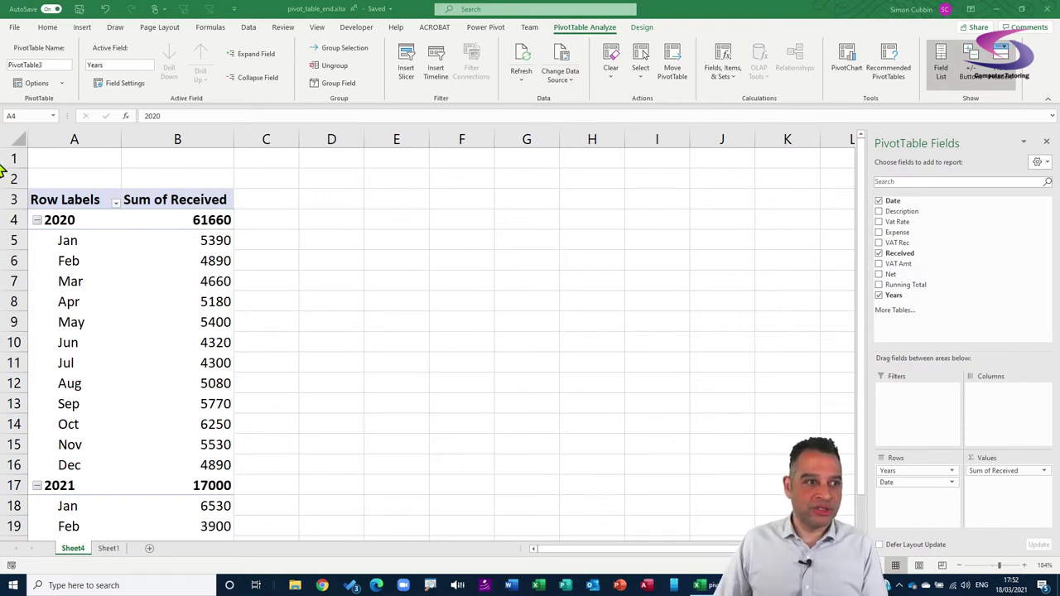
{"action": "left_click_drag", "start_coordinate": [62, 200], "coordinate": [173, 535]}
{"action": "left_click_drag", "start_coordinate": [188, 480], "coordinate": [189, 480]}
{"action": "key", "text": "ctrl+c"}
{"action": "scroll", "coordinate": [356, 383], "scroll_direction": "up", "scroll_amount": 2}
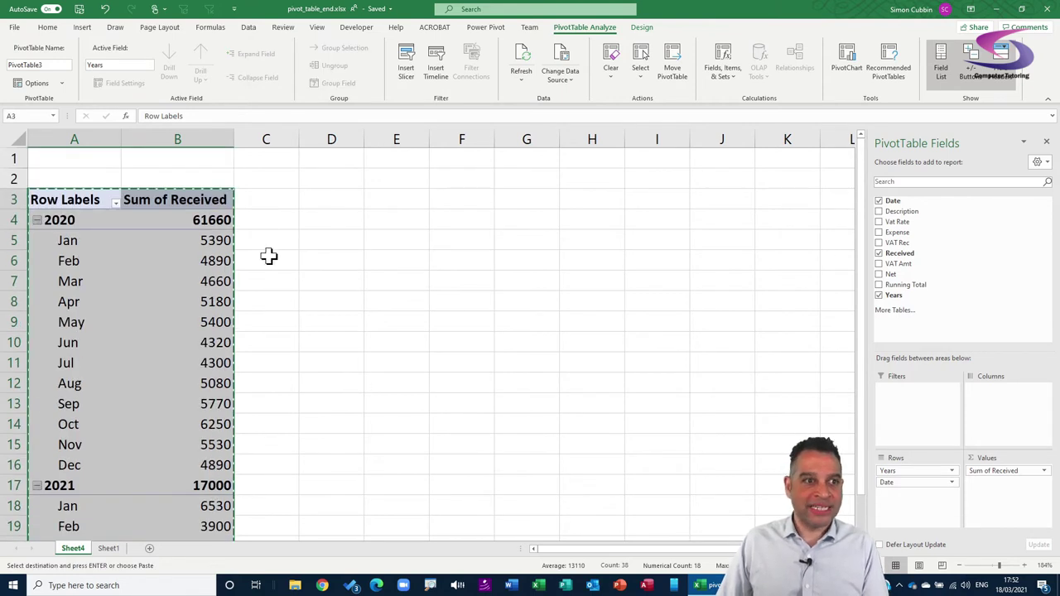
{"action": "left_click_drag", "start_coordinate": [266, 201], "coordinate": [246, 330]}
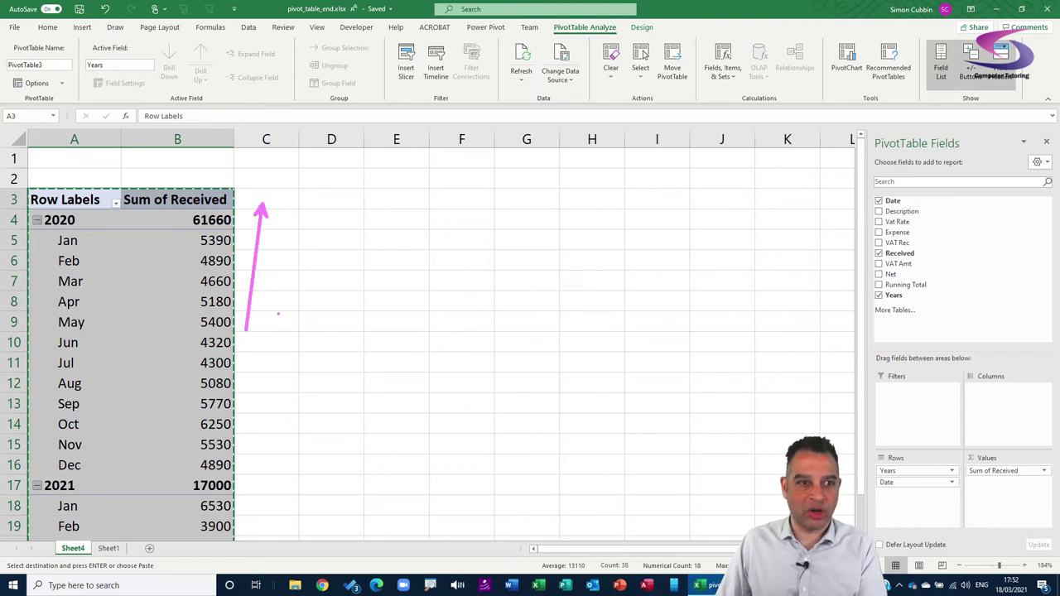
{"action": "left_click", "coordinate": [334, 197]}
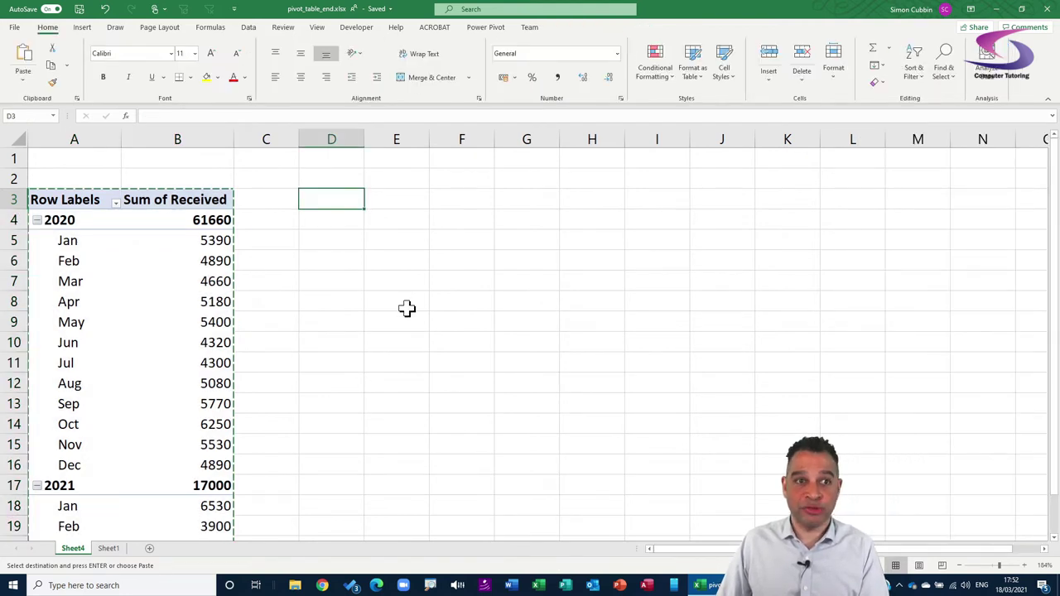
{"action": "key", "text": "ctrl+v"}
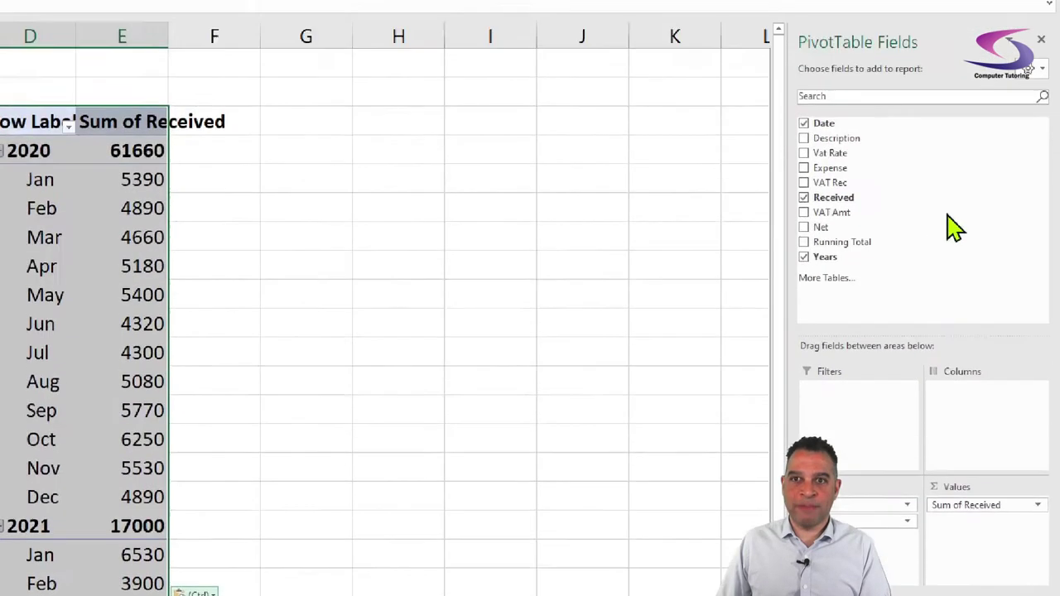
{"action": "key", "text": "ctrl"}
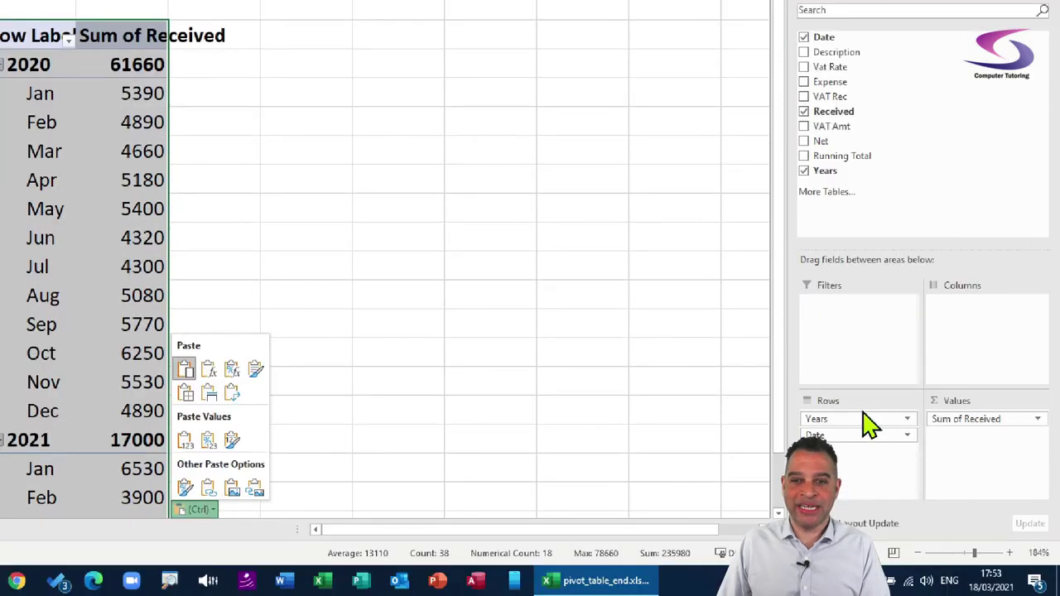
Remove the Sum of Received field from the values of the duplicate PivotTable at D3
{"action": "left_click", "coordinate": [962, 421]}
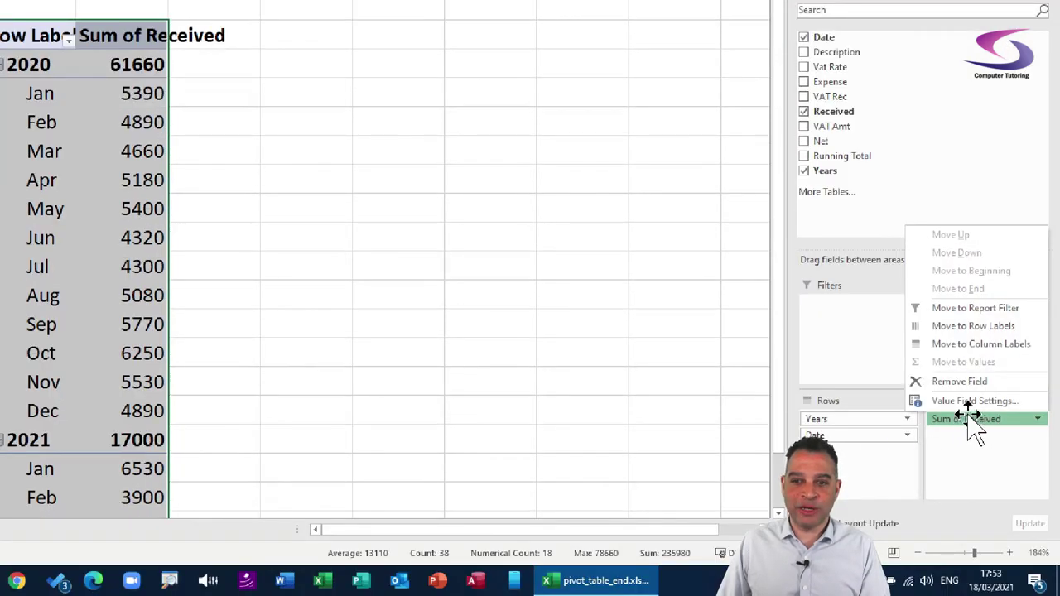
{"action": "left_click_drag", "start_coordinate": [965, 422], "coordinate": [622, 308]}
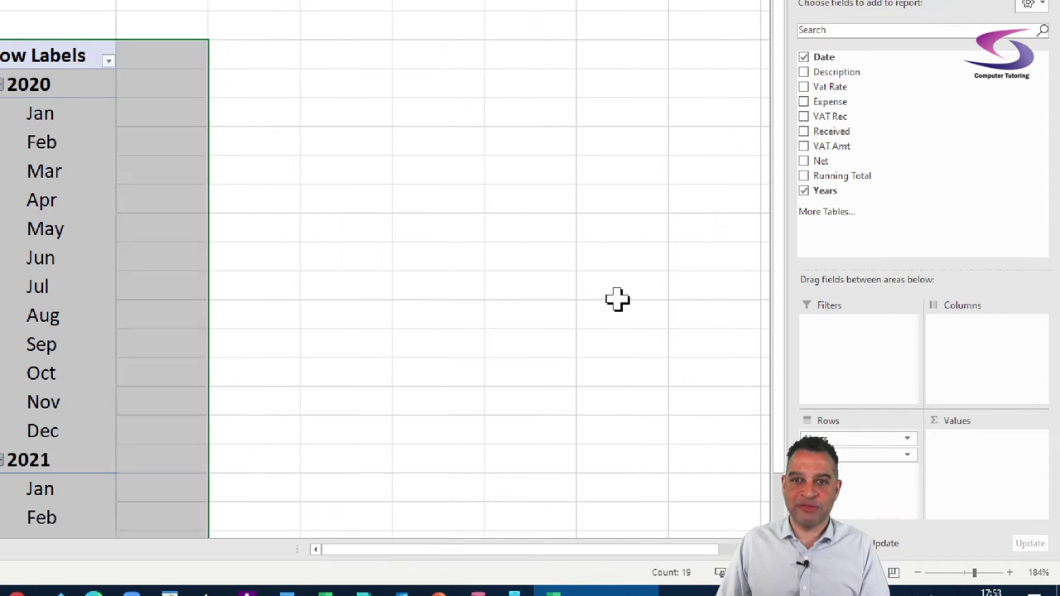
Rebuild the duplicate PivotTable at D3 with Expense as its summed value and Description replacing Years and Date in the rows
{"action": "left_click_drag", "start_coordinate": [834, 101], "coordinate": [910, 246]}
{"action": "left_click_drag", "start_coordinate": [910, 370], "coordinate": [958, 580]}
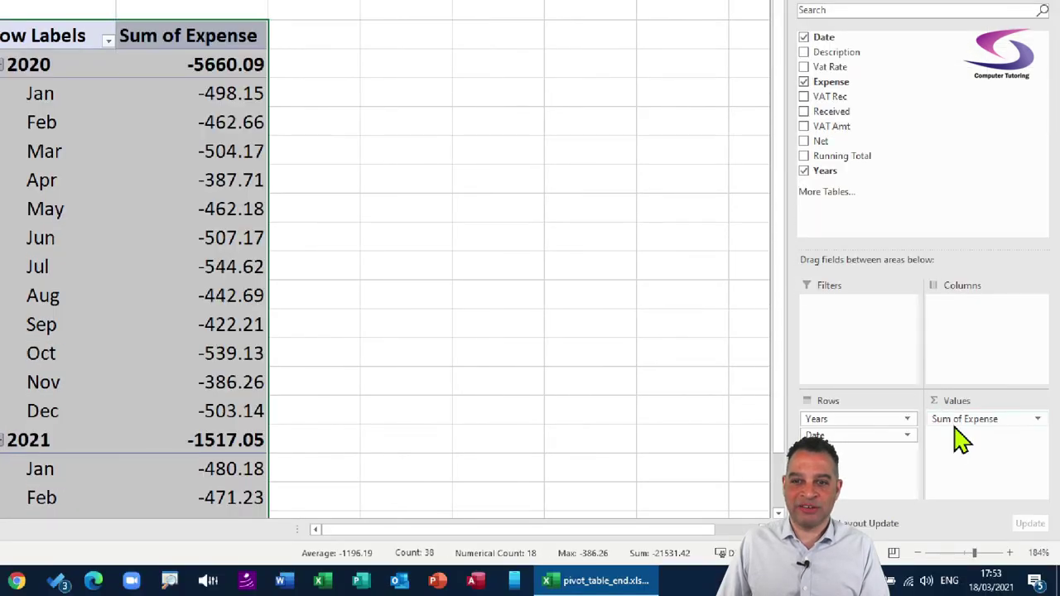
{"action": "left_click_drag", "start_coordinate": [848, 420], "coordinate": [704, 372]}
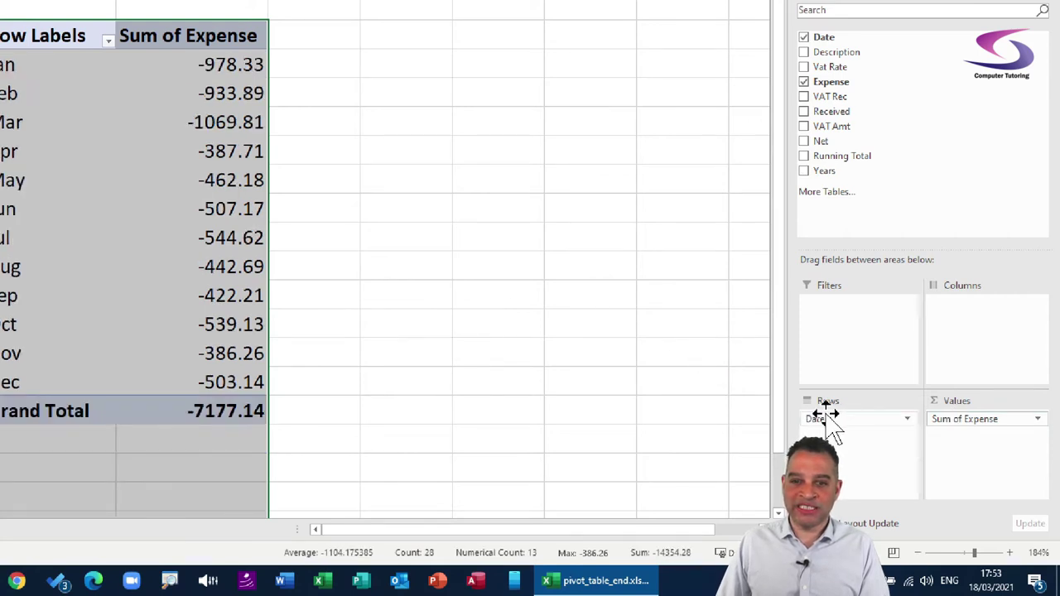
{"action": "left_click_drag", "start_coordinate": [832, 420], "coordinate": [669, 360]}
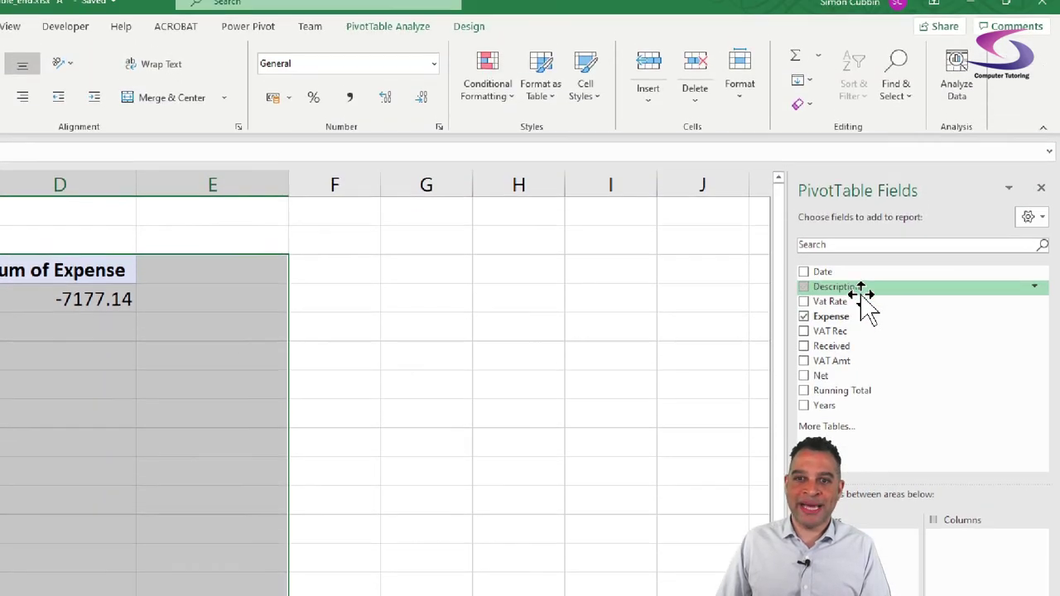
{"action": "left_click_drag", "start_coordinate": [861, 296], "coordinate": [844, 421]}
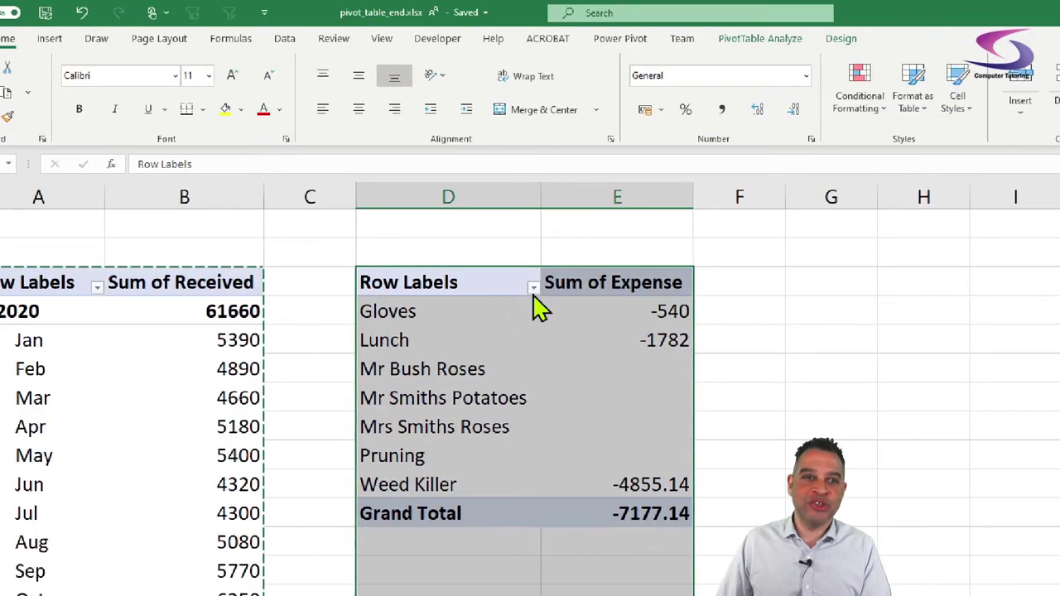
Apply a value filter to the Description rows that keeps only items whose Sum of Expense is less than 0
{"action": "left_click", "coordinate": [530, 287]}
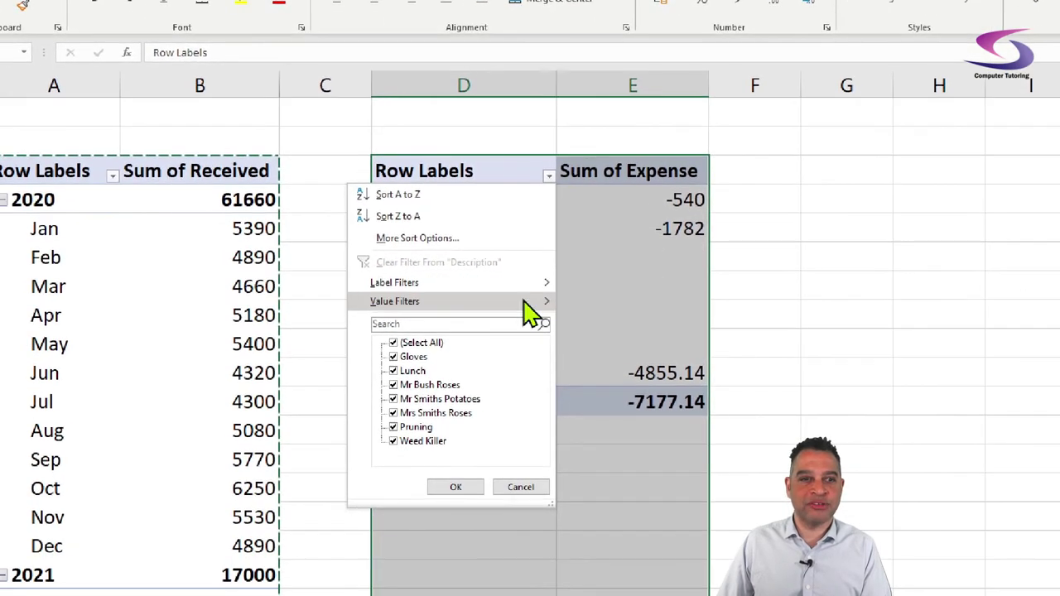
{"action": "mouse_move", "coordinate": [511, 419]}
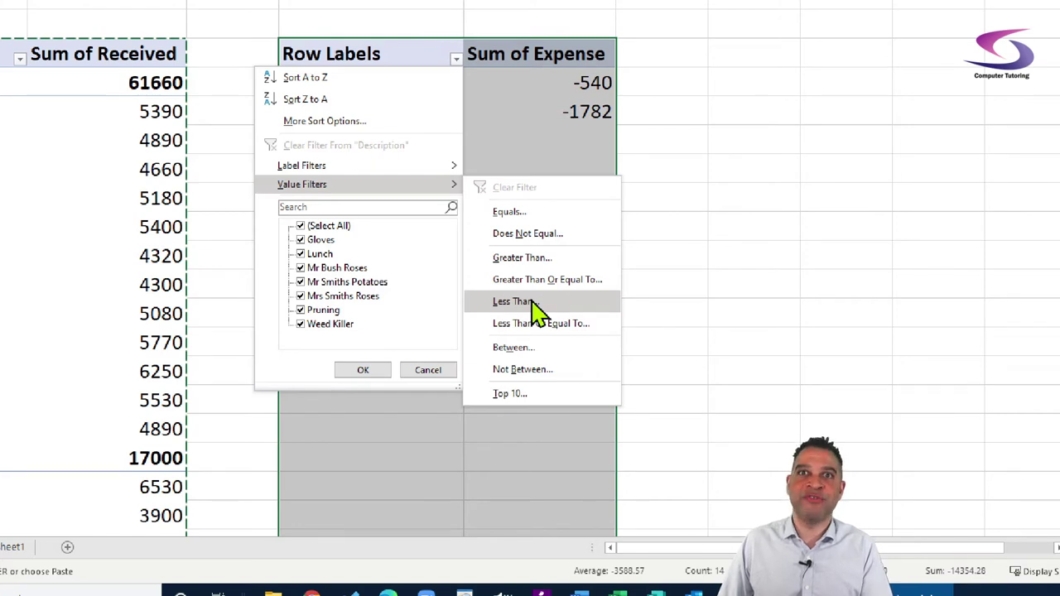
{"action": "left_click", "coordinate": [530, 301]}
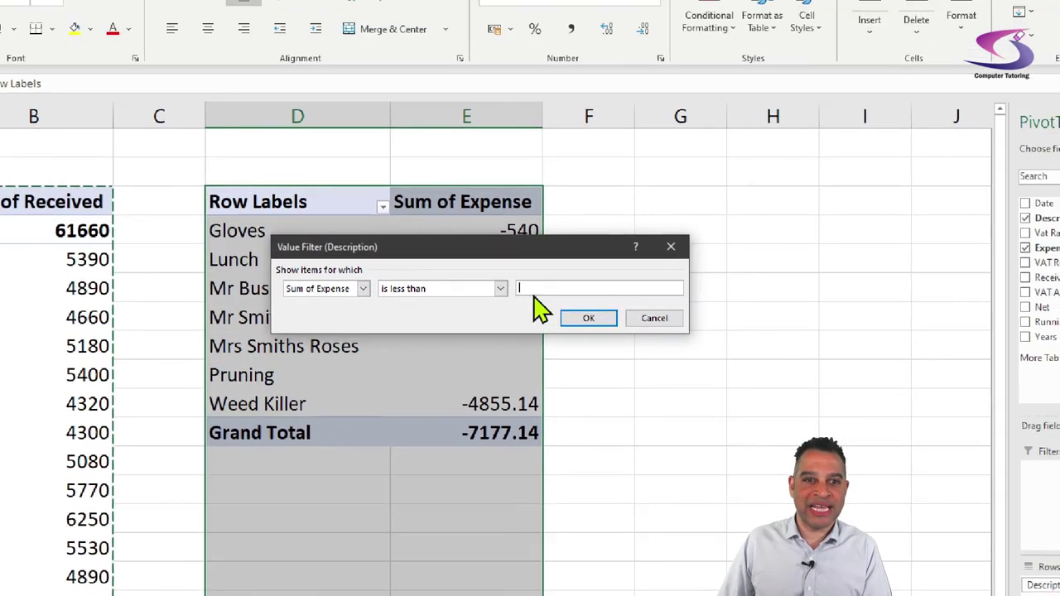
{"action": "type", "text": "0"}
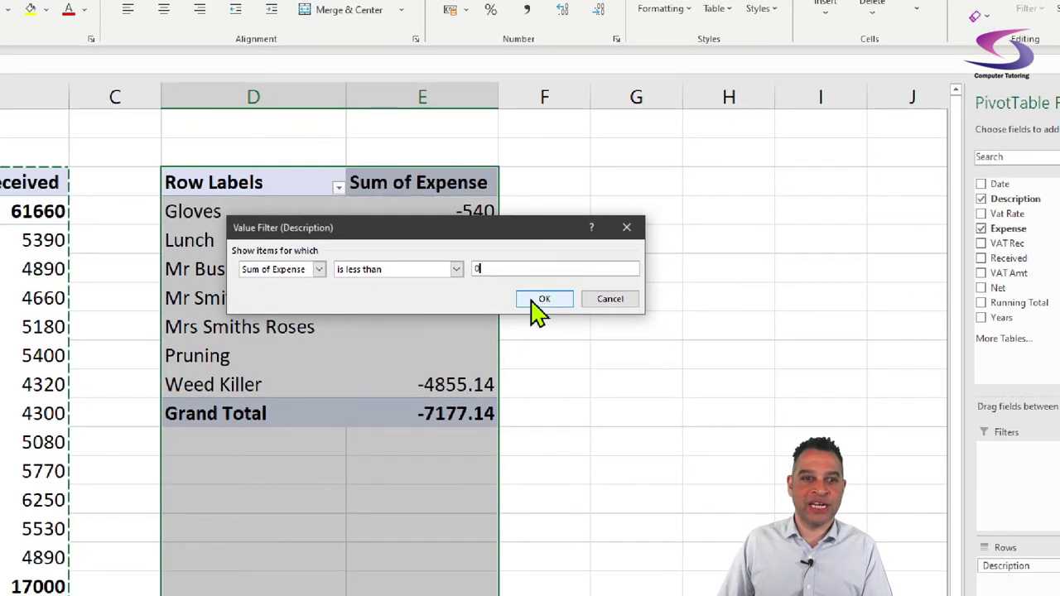
{"action": "left_click", "coordinate": [581, 335]}
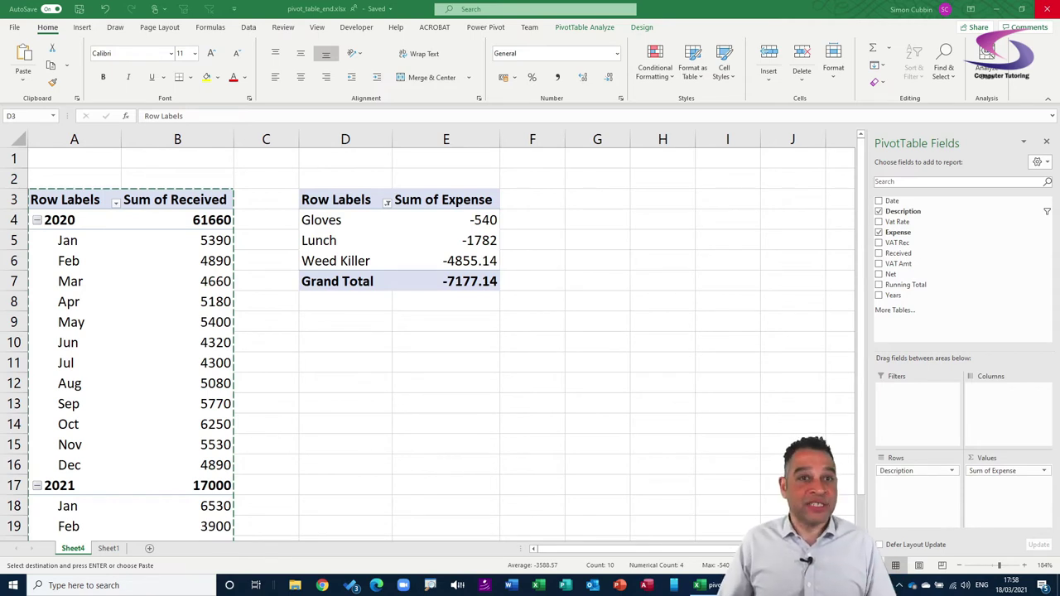
Format the Sum of Received value field as Accounting with 2 decimal places and the £ symbol
{"action": "left_click", "coordinate": [209, 242]}
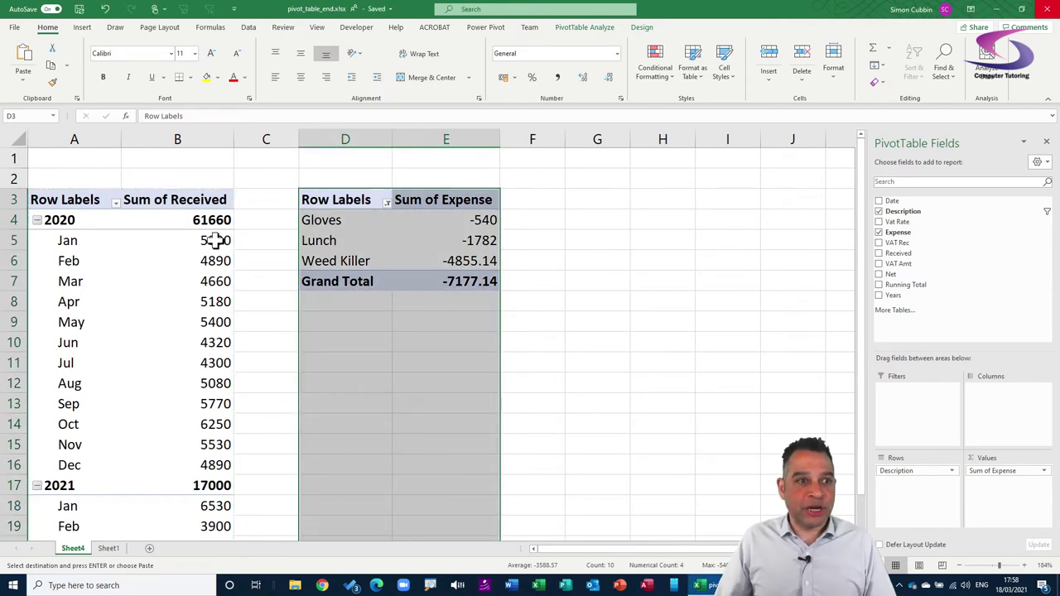
{"action": "right_click", "coordinate": [202, 244]}
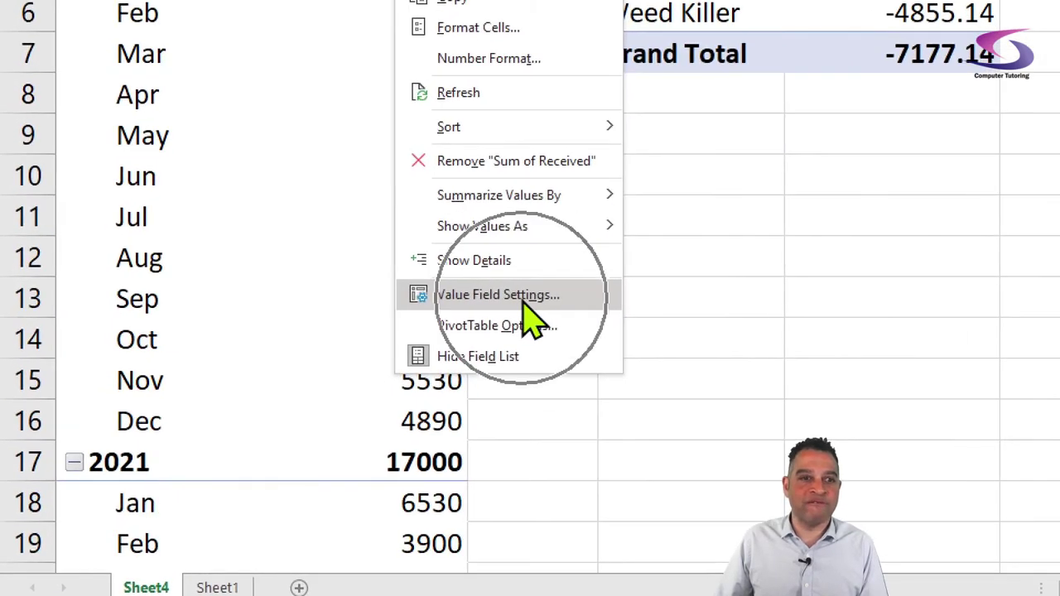
{"action": "left_click", "coordinate": [248, 402]}
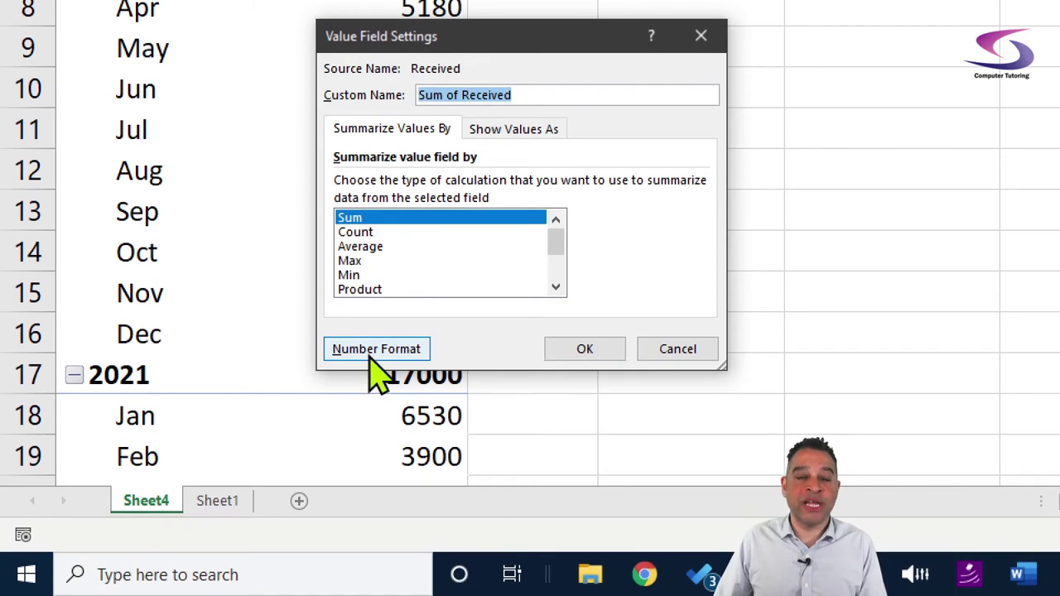
{"action": "left_click", "coordinate": [371, 354]}
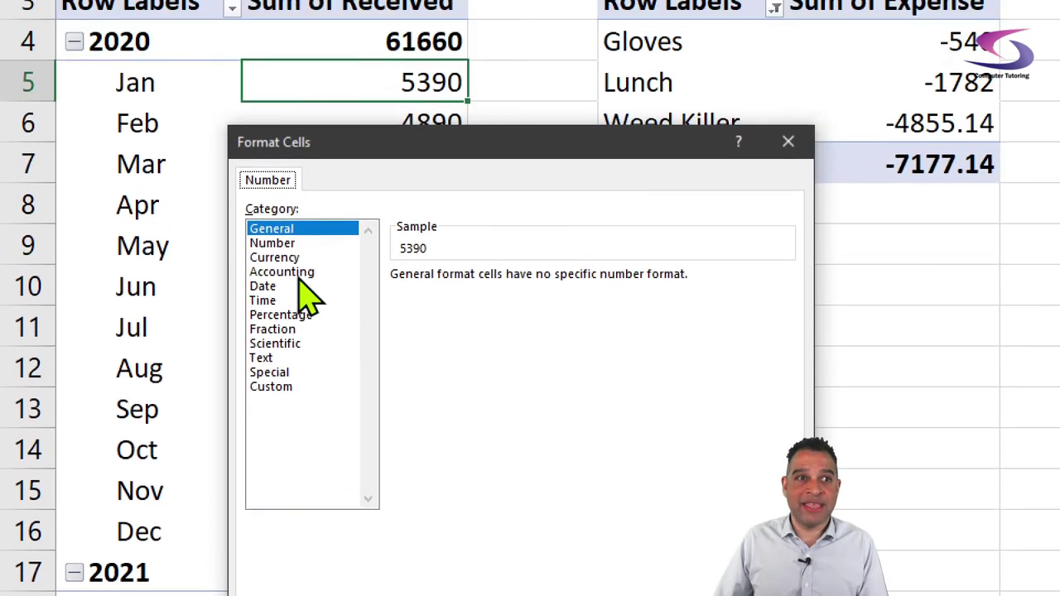
{"action": "left_click", "coordinate": [294, 73]}
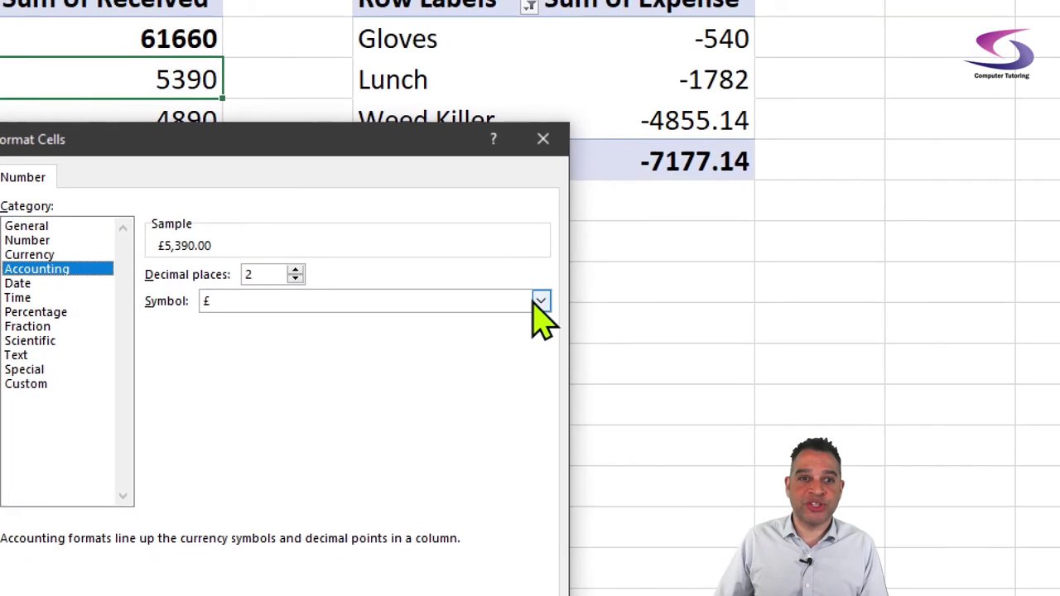
{"action": "left_click", "coordinate": [539, 301]}
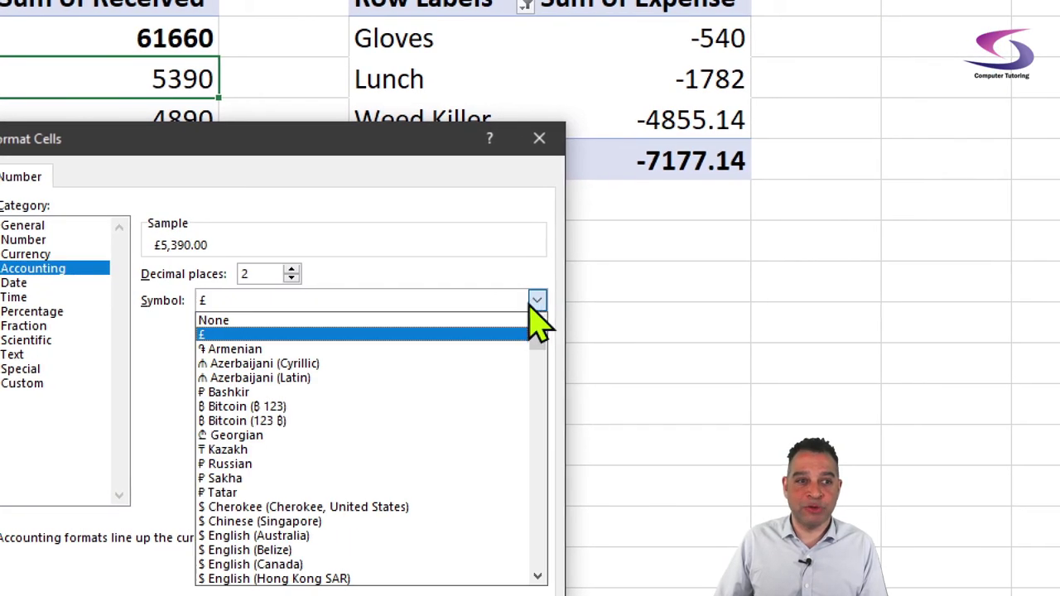
{"action": "left_click", "coordinate": [536, 301]}
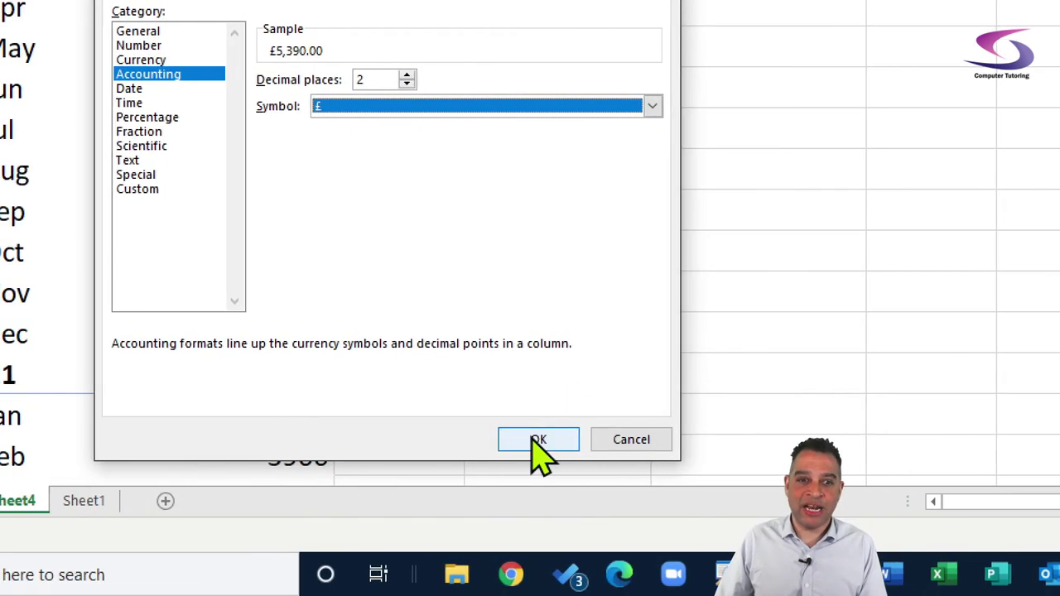
{"action": "left_click", "coordinate": [534, 439]}
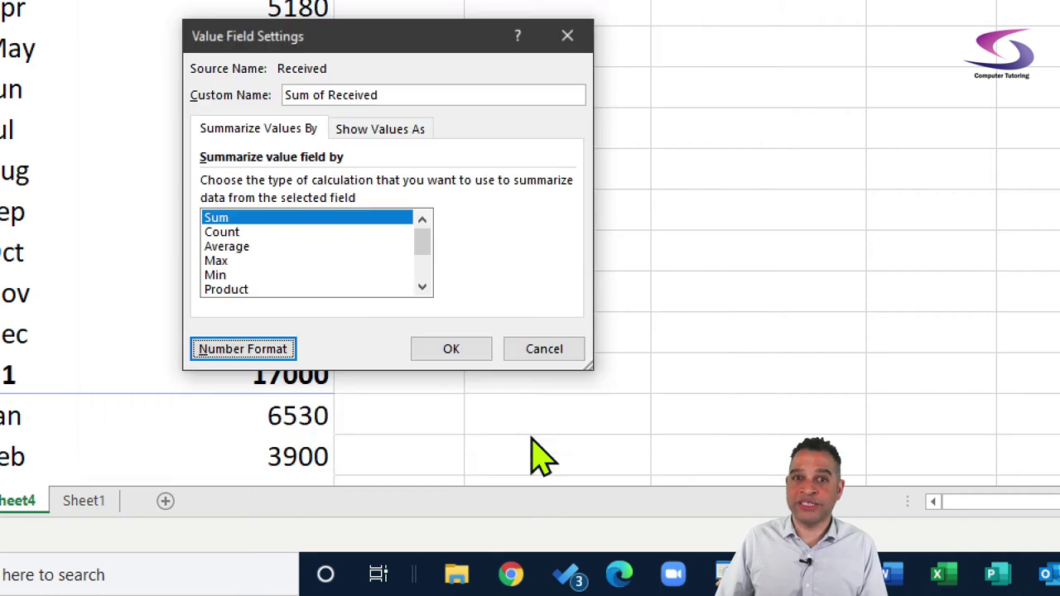
{"action": "left_click", "coordinate": [468, 349]}
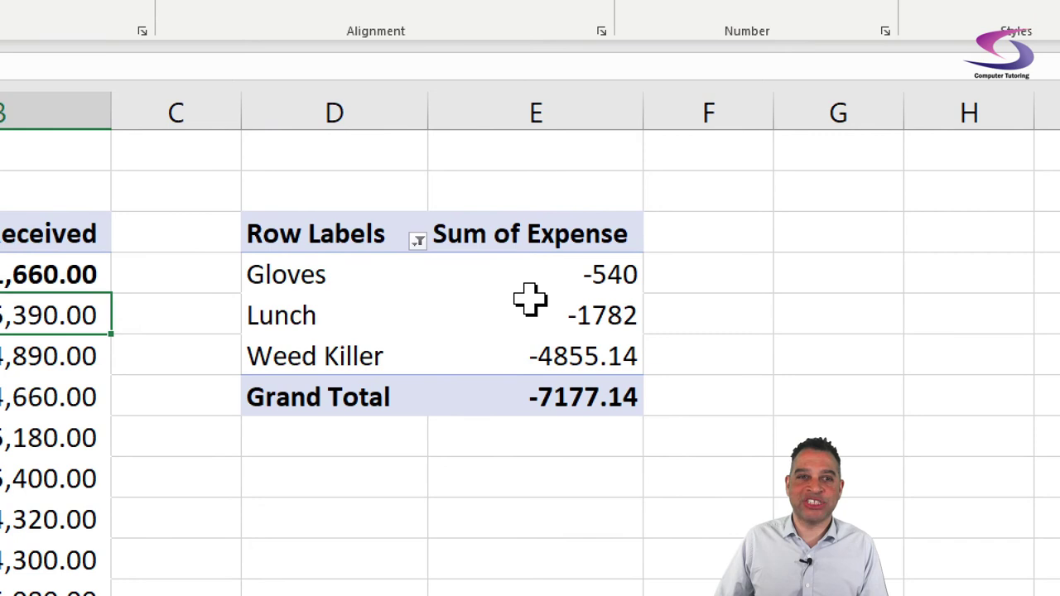
Format the Sum of Expense value field as Accounting with 2 decimal places and the £ symbol
{"action": "right_click", "coordinate": [530, 300]}
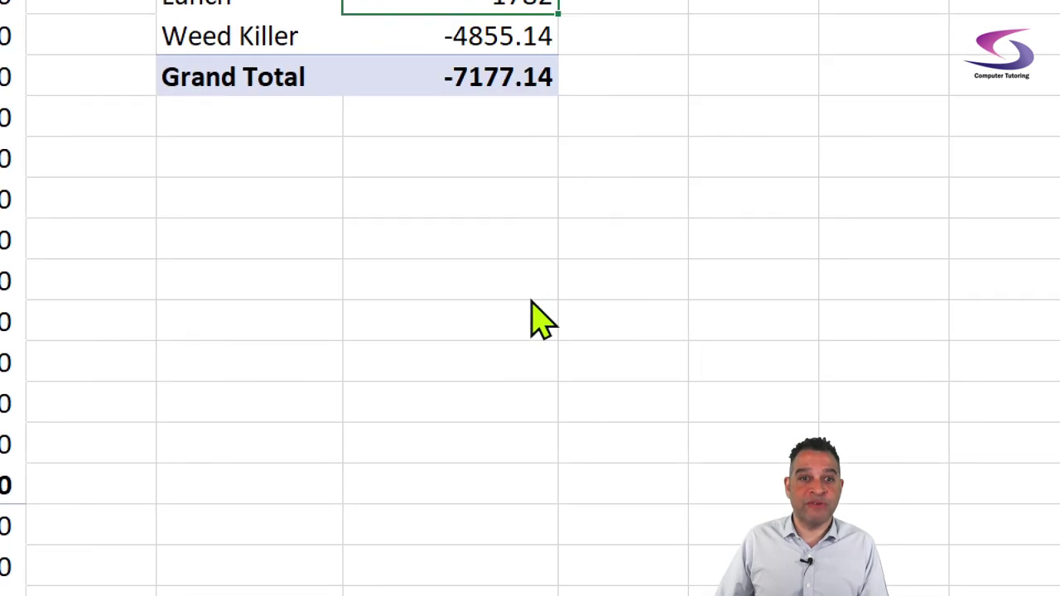
{"action": "left_click", "coordinate": [534, 309]}
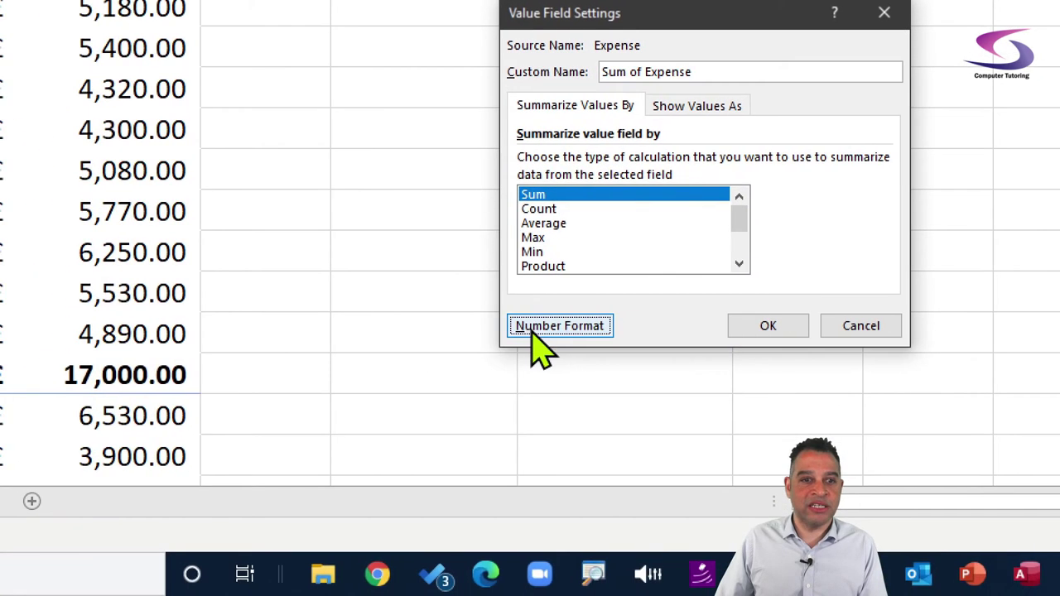
{"action": "left_click", "coordinate": [389, 436]}
{"action": "left_click", "coordinate": [468, 91]}
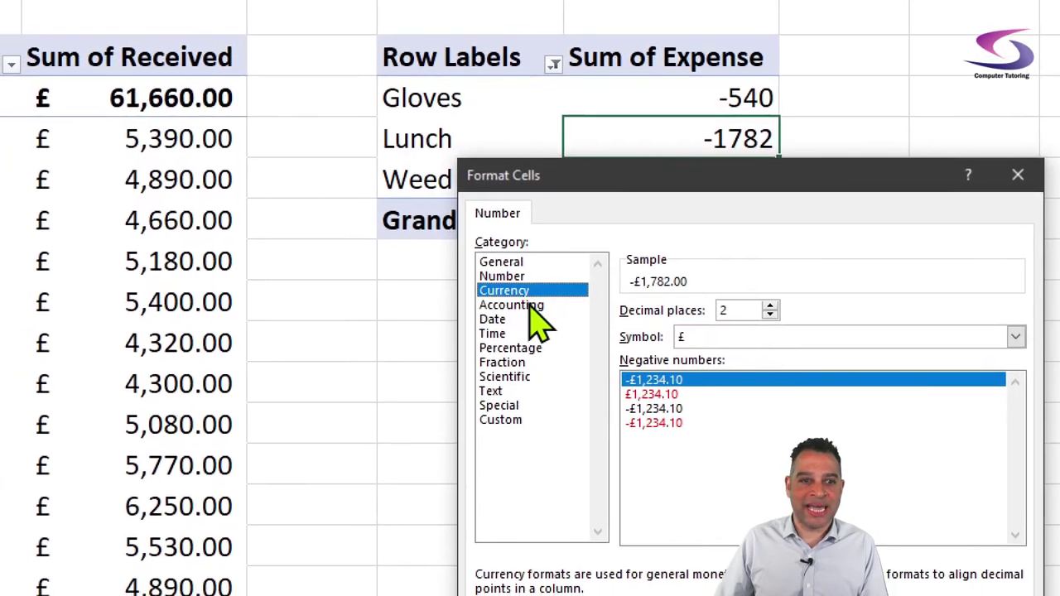
{"action": "left_click", "coordinate": [435, 291]}
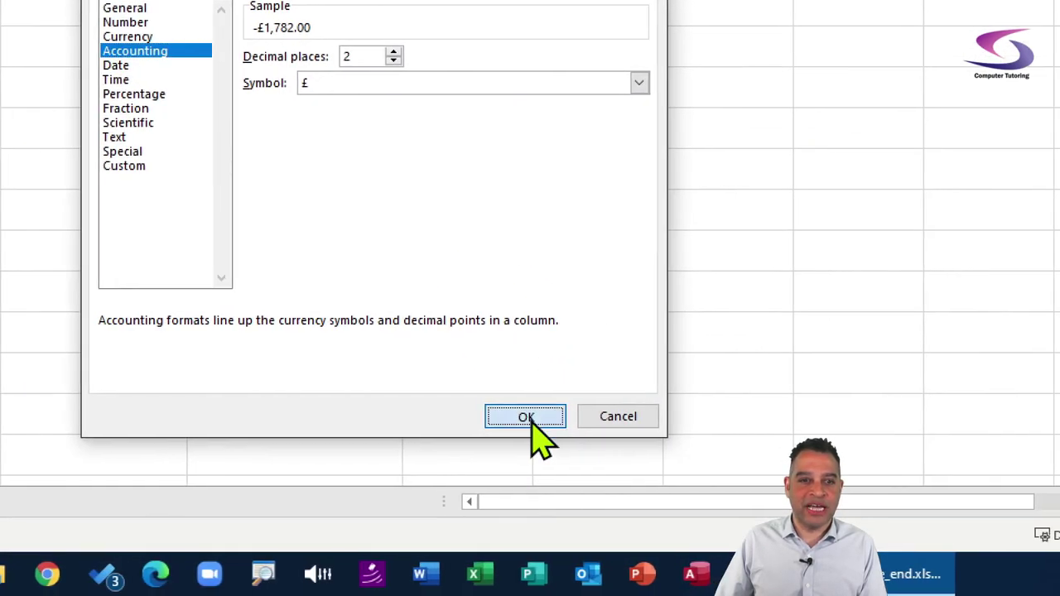
{"action": "left_click", "coordinate": [679, 556]}
{"action": "left_click", "coordinate": [530, 325]}
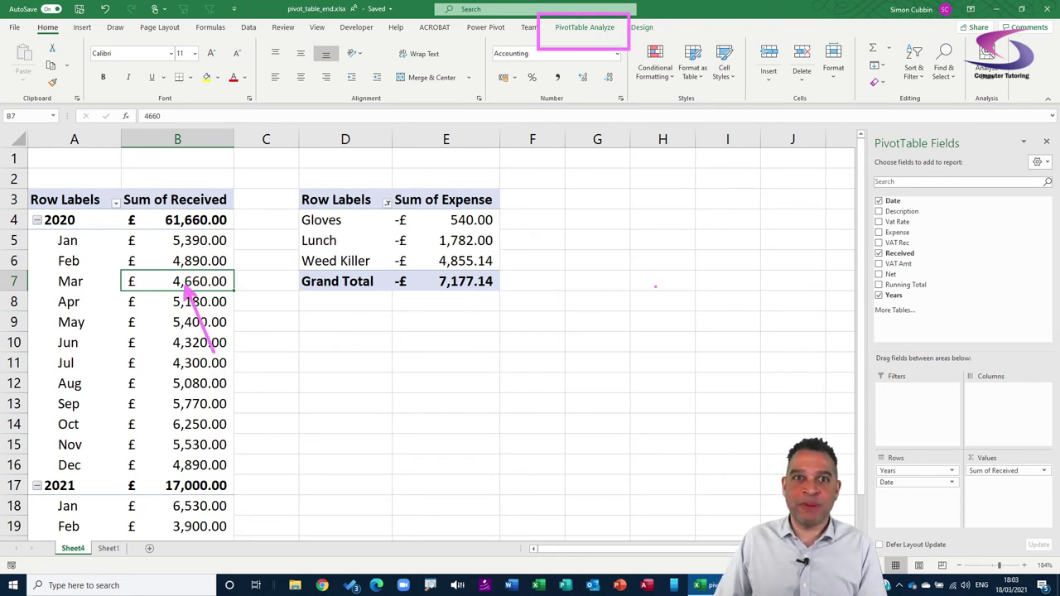
Insert a slicer for the Date field of the Received PivotTable and shift it slightly on the sheet
{"action": "left_click", "coordinate": [591, 32]}
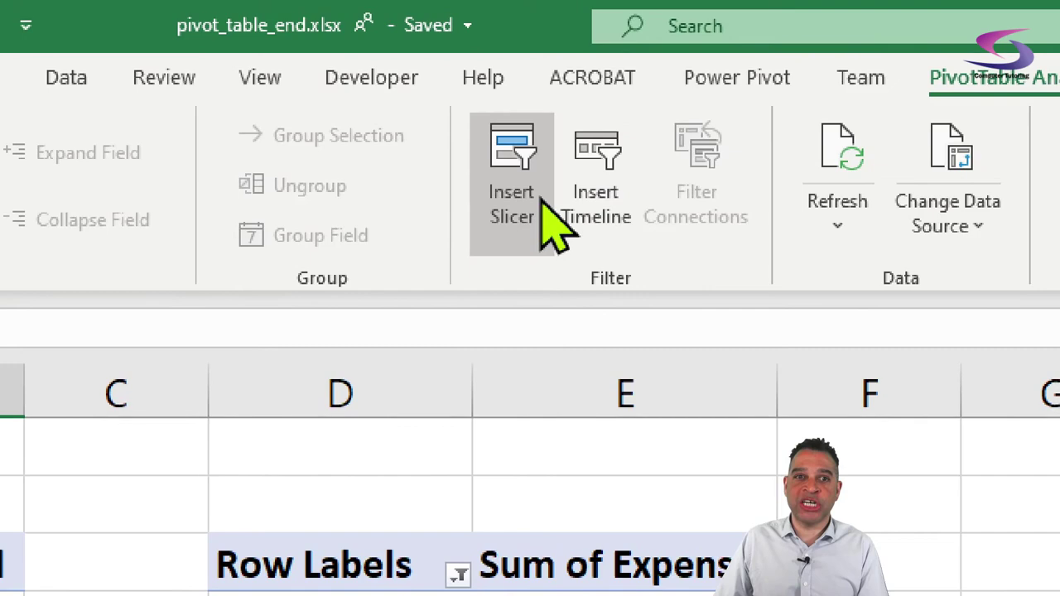
{"action": "left_click", "coordinate": [534, 203]}
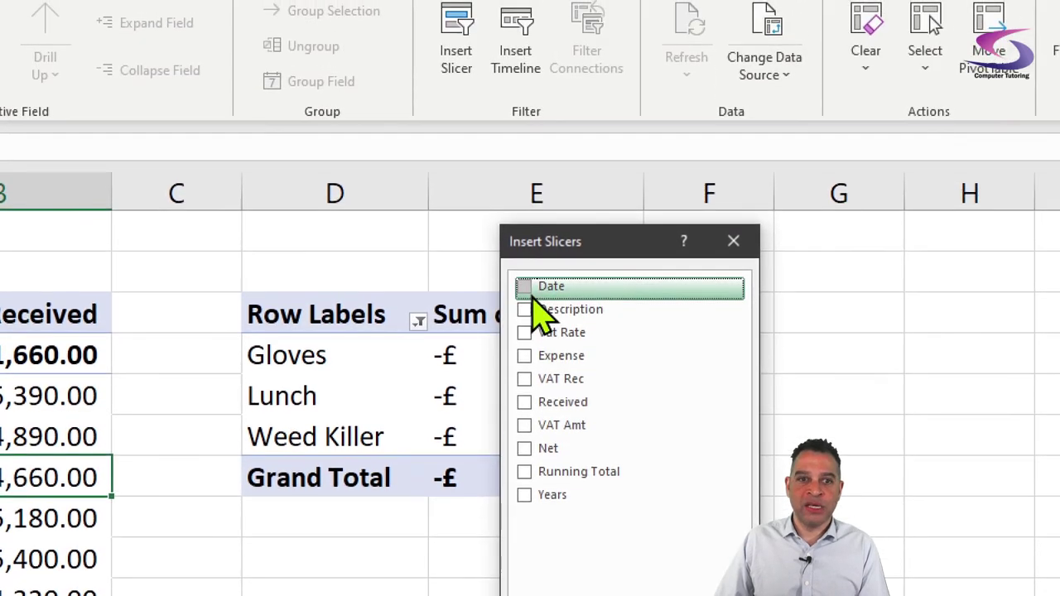
{"action": "left_click", "coordinate": [534, 290]}
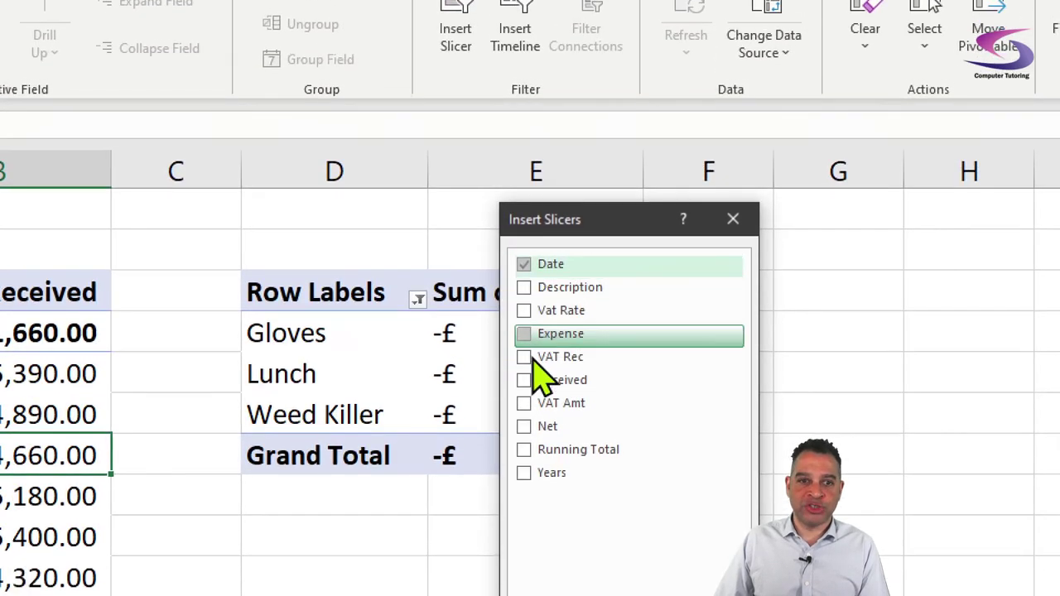
{"action": "left_click", "coordinate": [545, 317]}
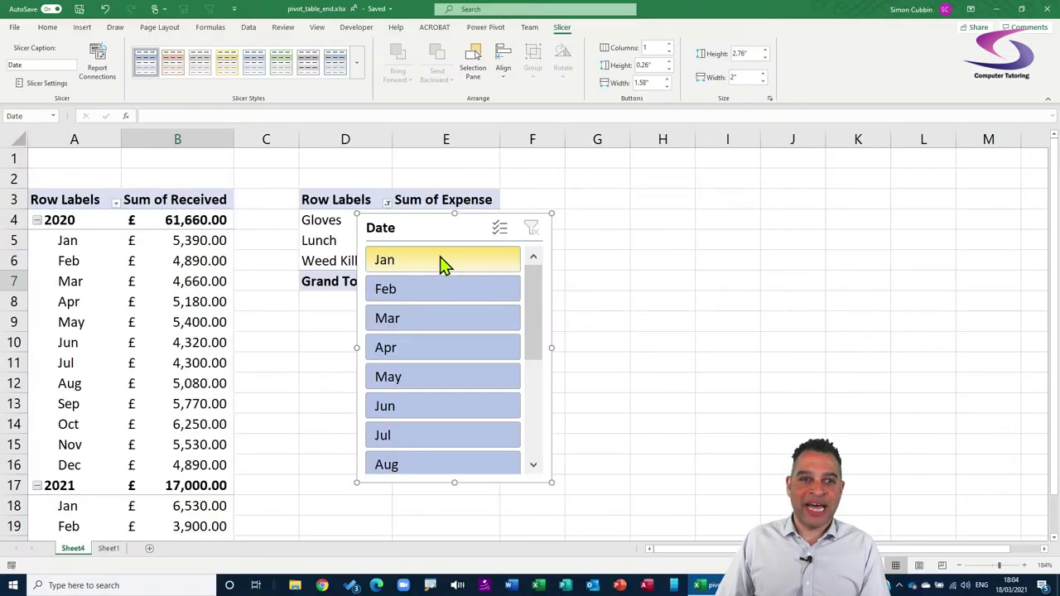
{"action": "left_click_drag", "start_coordinate": [424, 220], "coordinate": [400, 203]}
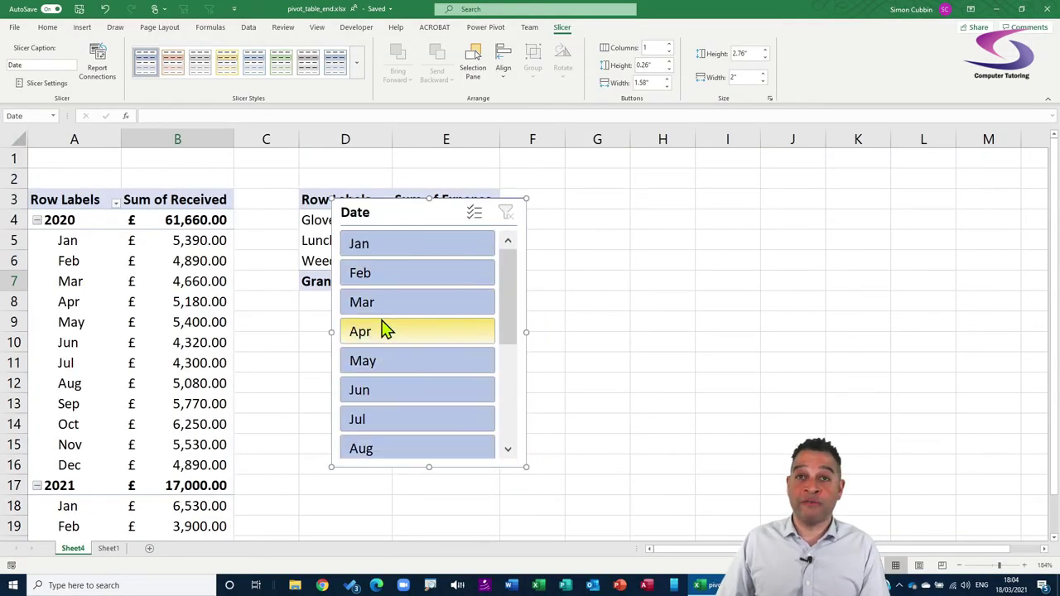
Place the Date slicer beside the expense PivotTable and test its January and February filters, clearing the filter at the end
{"action": "left_click", "coordinate": [382, 246]}
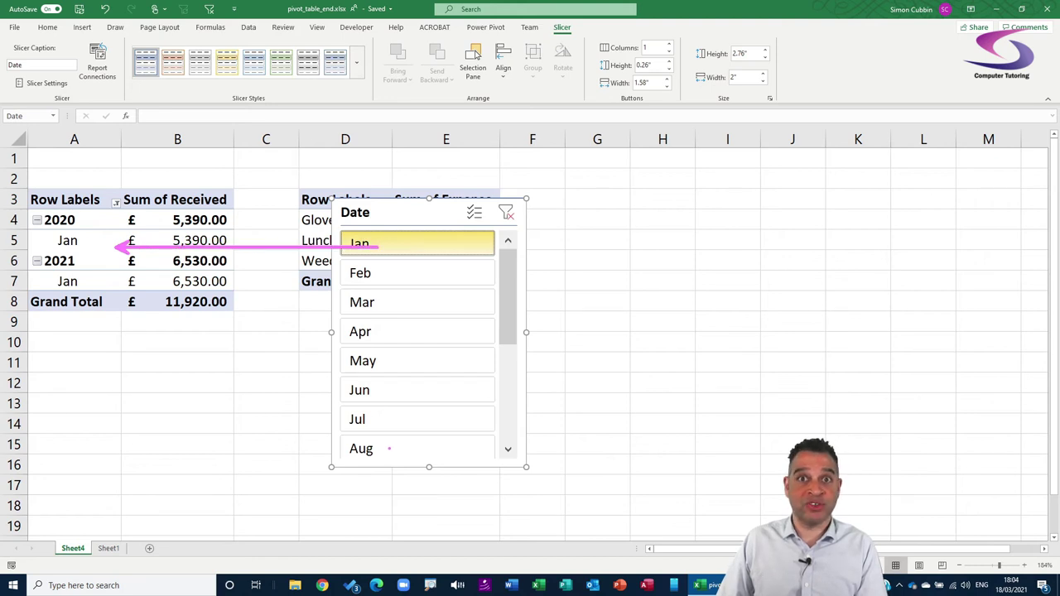
{"action": "left_click_drag", "start_coordinate": [388, 210], "coordinate": [575, 199]}
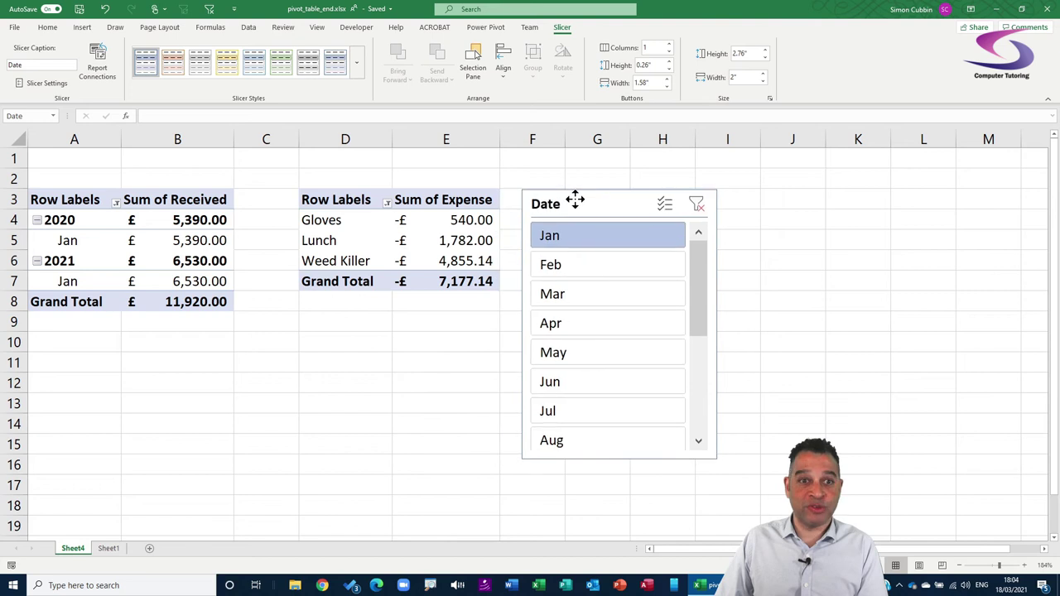
{"action": "left_click", "coordinate": [559, 267]}
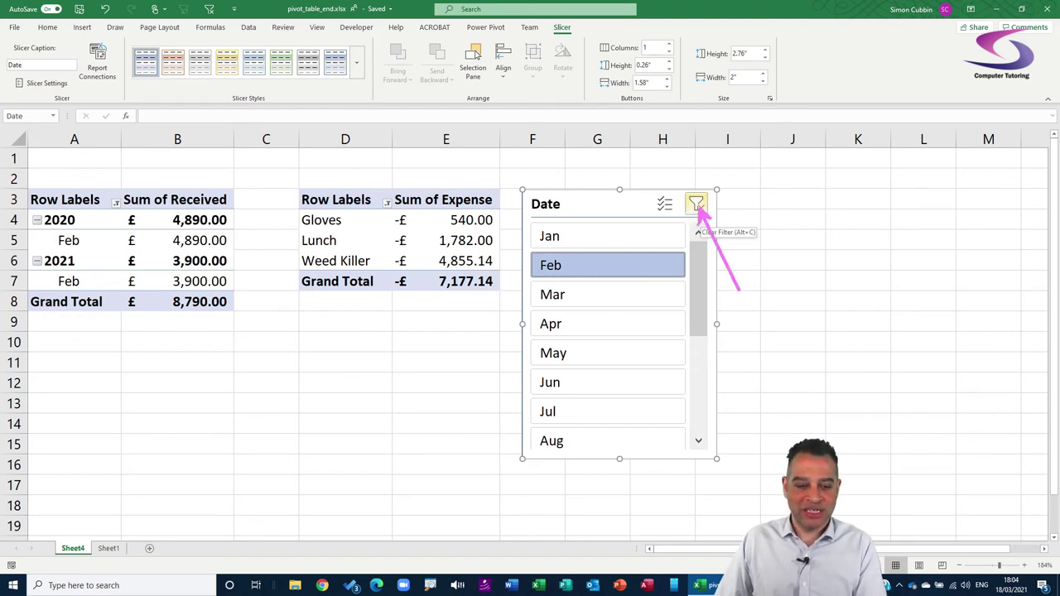
{"action": "left_click", "coordinate": [696, 207]}
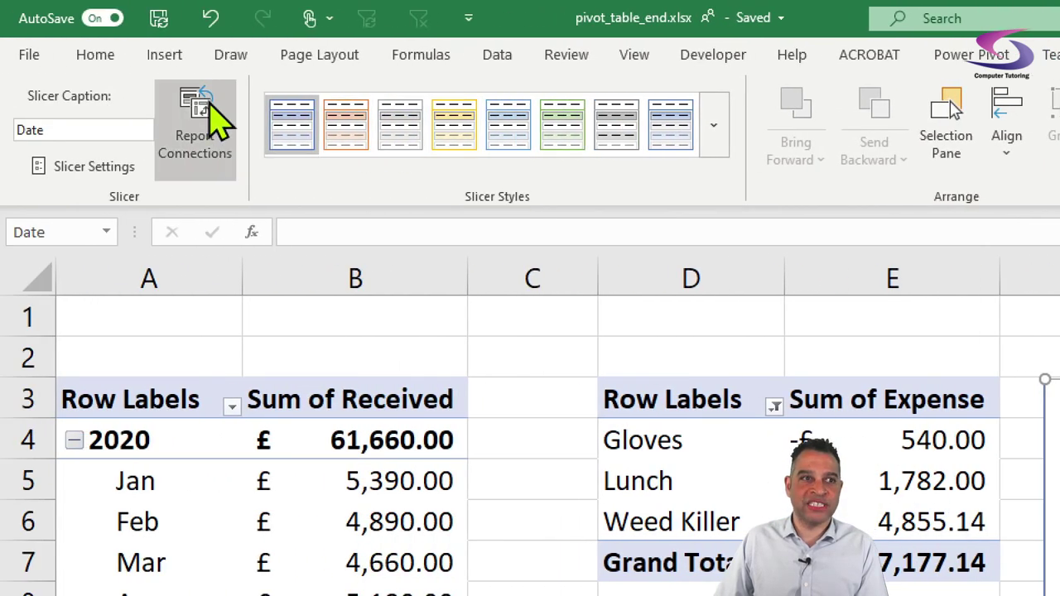
Connect the Date slicer to PivotTable4 in addition to PivotTable3 through its report connections
{"action": "left_click", "coordinate": [202, 142]}
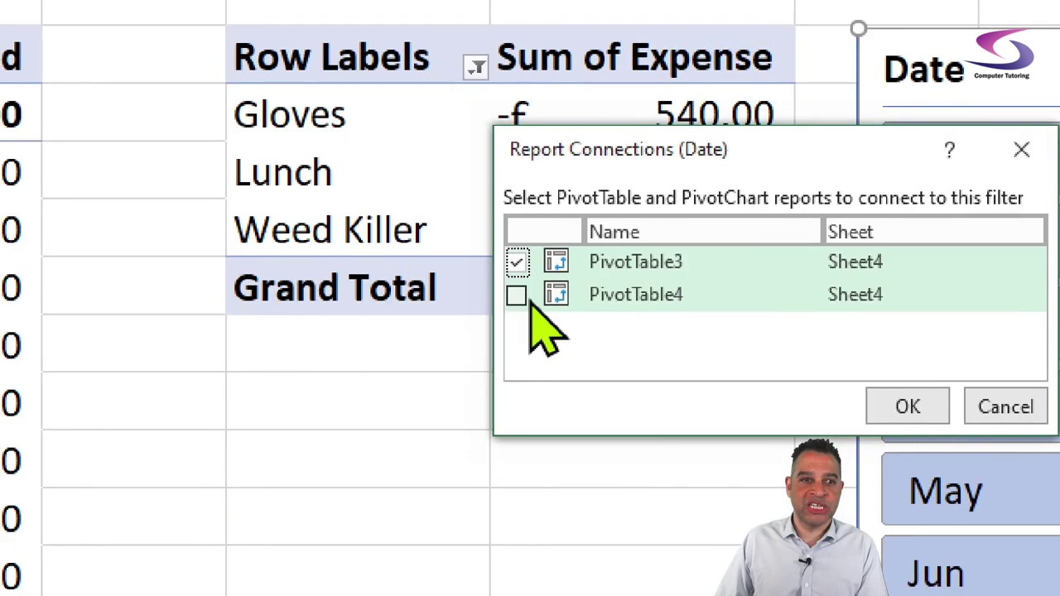
{"action": "left_click", "coordinate": [322, 305]}
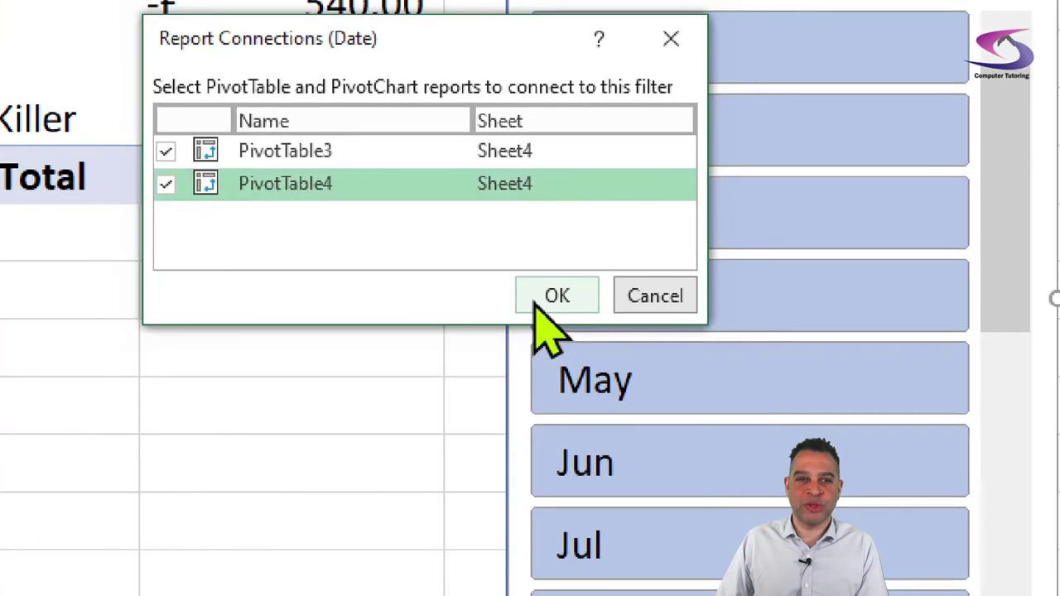
{"action": "left_click", "coordinate": [738, 407]}
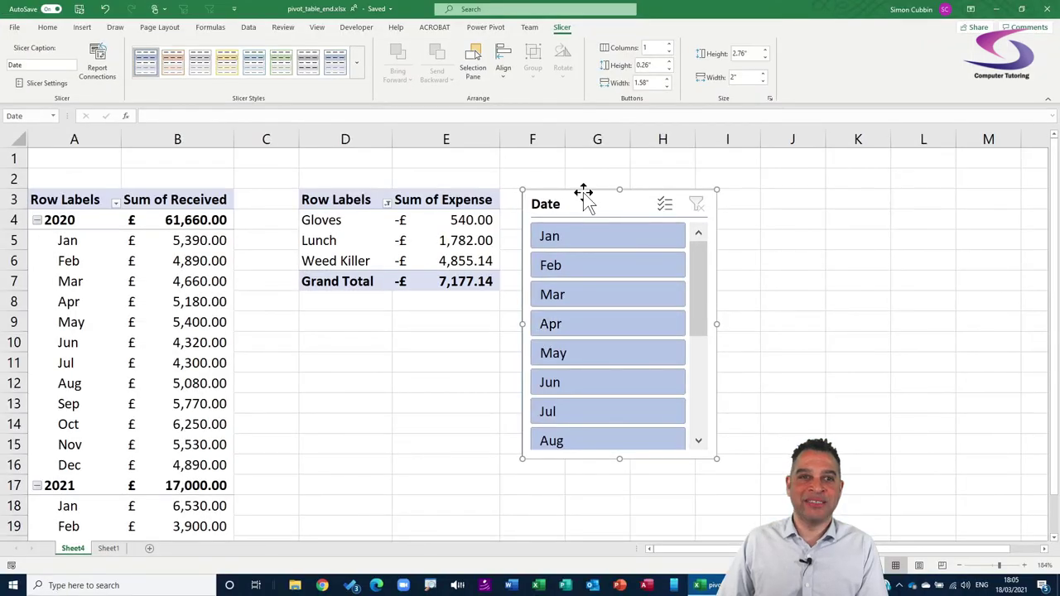
Filter both PivotTables with the Date slicer by January, February, March and April in turn, and return to January
{"action": "left_click", "coordinate": [580, 240]}
{"action": "left_click", "coordinate": [576, 262]}
{"action": "left_click", "coordinate": [580, 297]}
{"action": "left_click", "coordinate": [577, 325]}
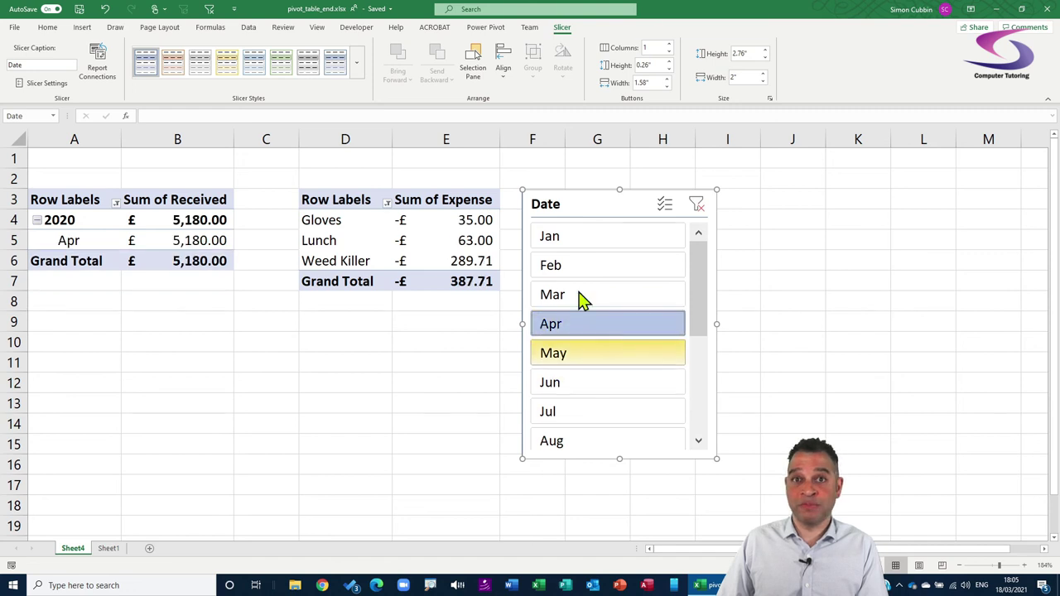
{"action": "left_click", "coordinate": [575, 237]}
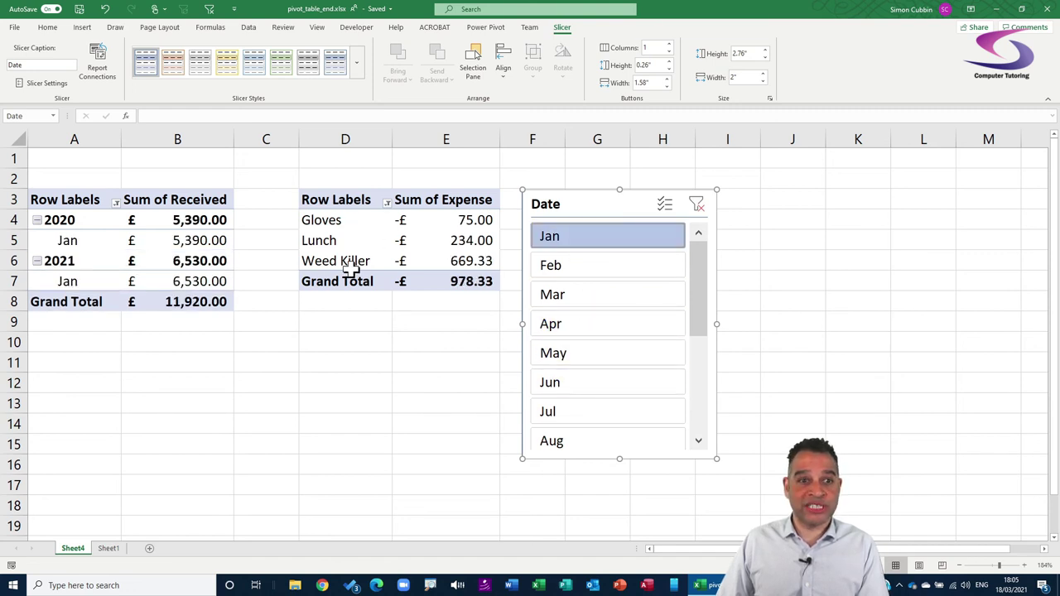
Extend the slicer's January selection with March and May through August, and clear the Date filter
{"action": "left_click", "coordinate": [613, 303], "text": "ctrl"}
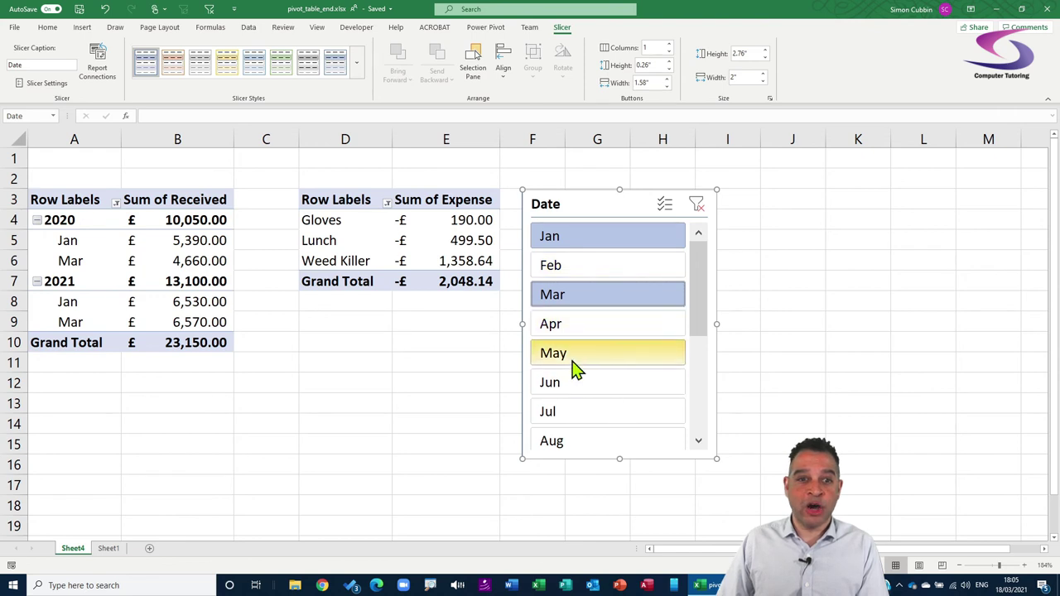
{"action": "left_click_drag", "start_coordinate": [601, 362], "coordinate": [611, 441]}
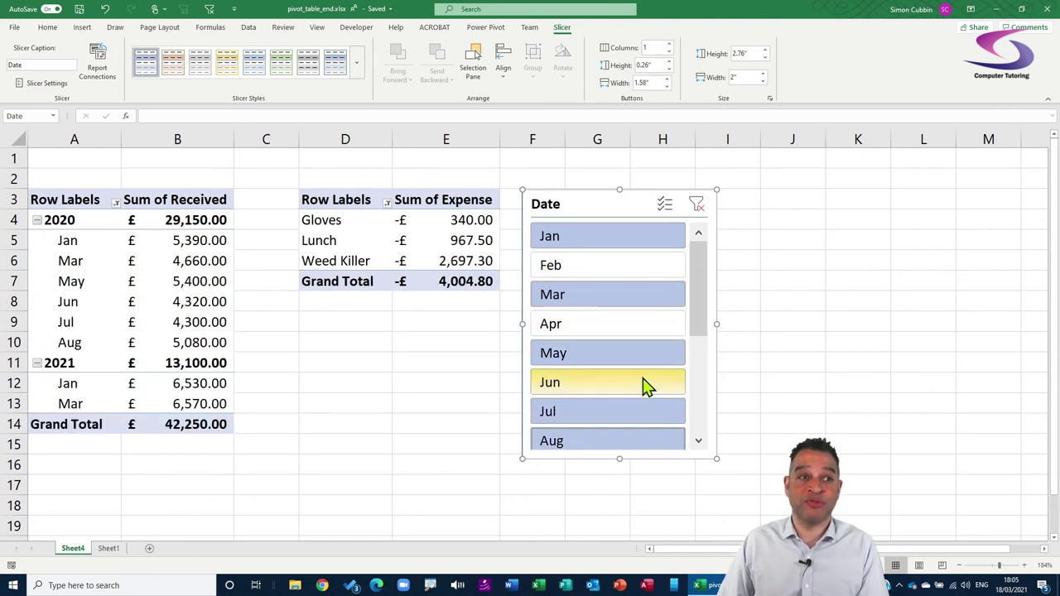
{"action": "left_click", "coordinate": [697, 205]}
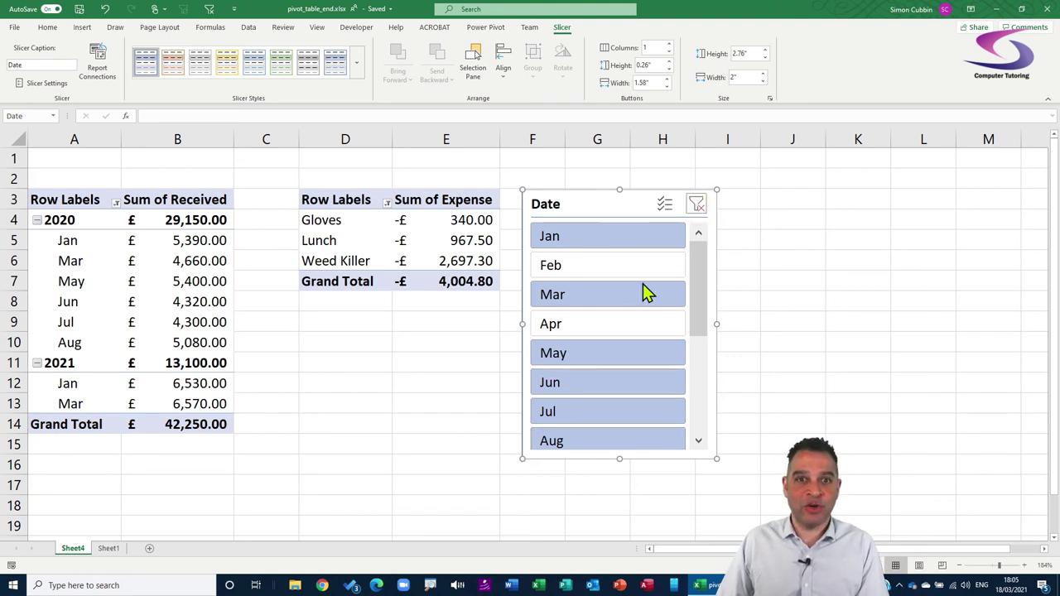